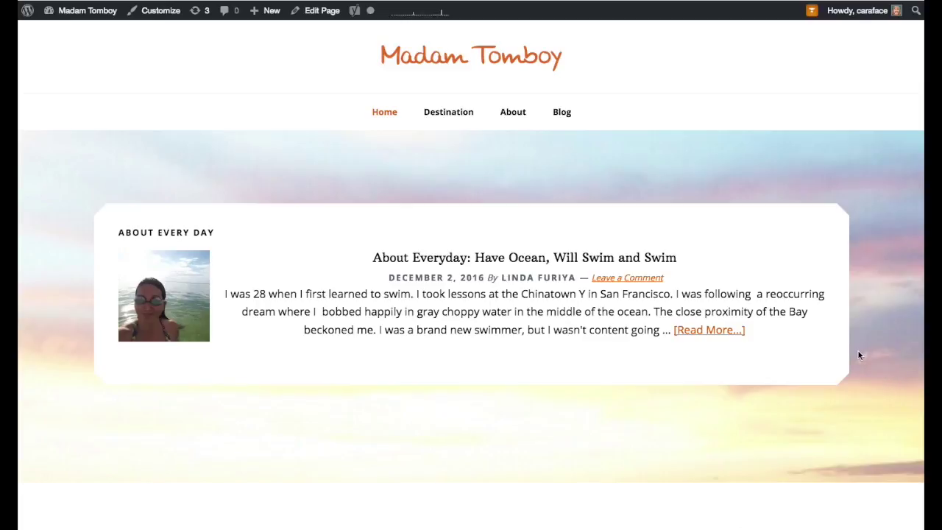
Examine the featured post sections and their images on the site's home page.
scroll(254, 320, down, 3)
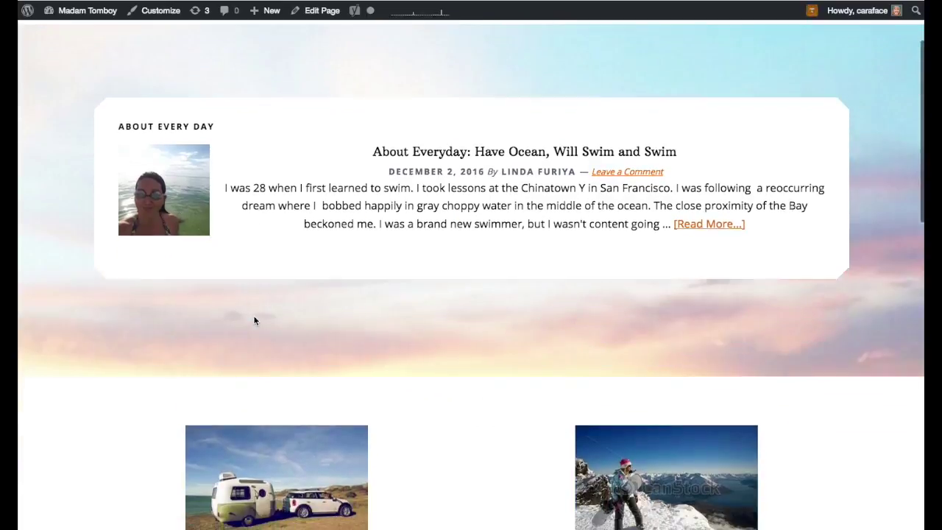
scroll(282, 339, down, 4)
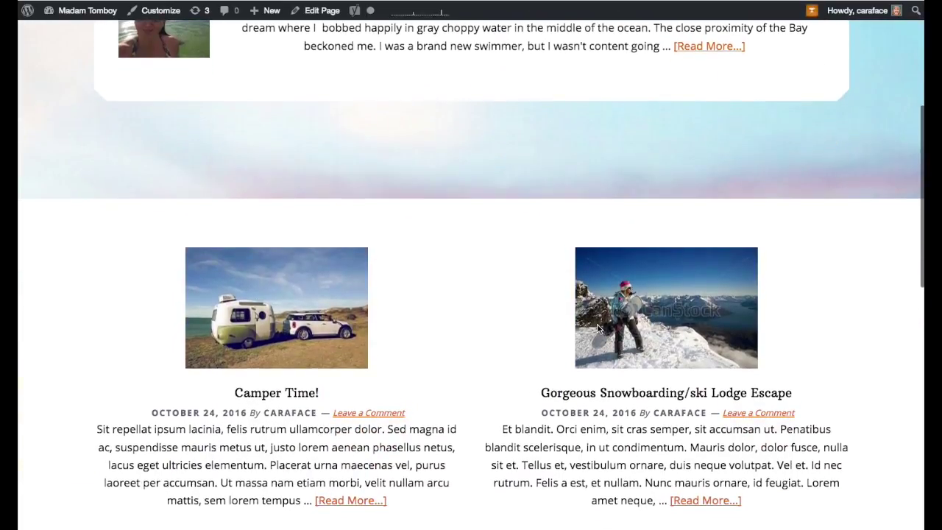
scroll(597, 325, down, 5)
scroll(597, 329, down, 4)
scroll(597, 328, up, 1)
scroll(597, 328, up, 8)
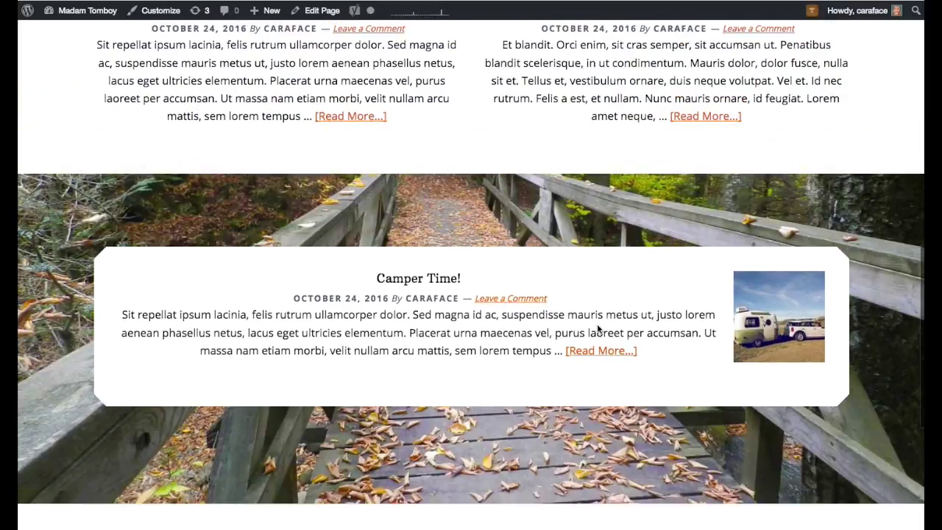
scroll(596, 328, up, 3)
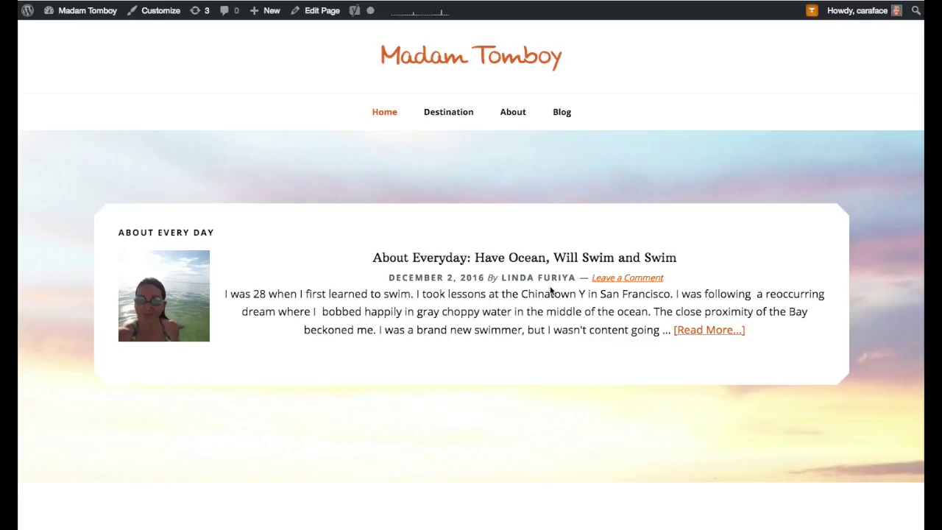
Open the "Camper Time!" post for editing from the site's list of all posts.
click(80, 15)
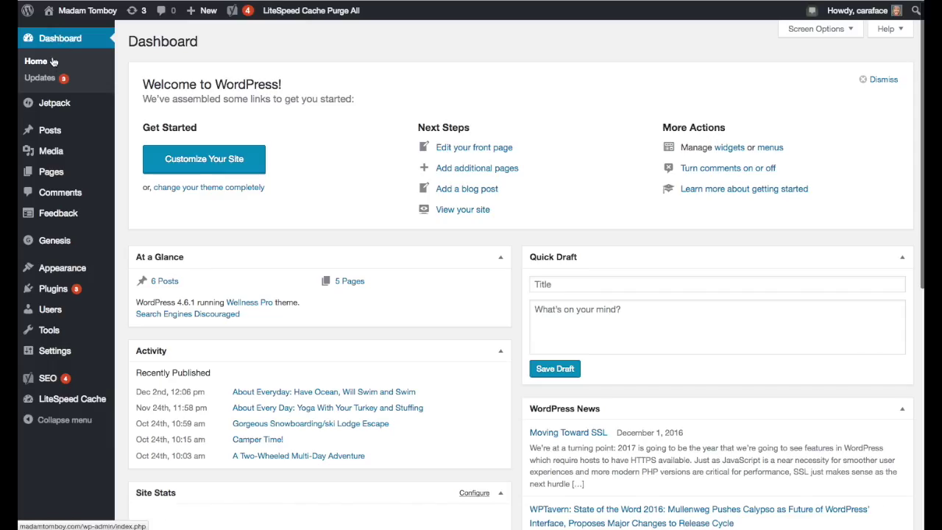
mouse_move(50, 132)
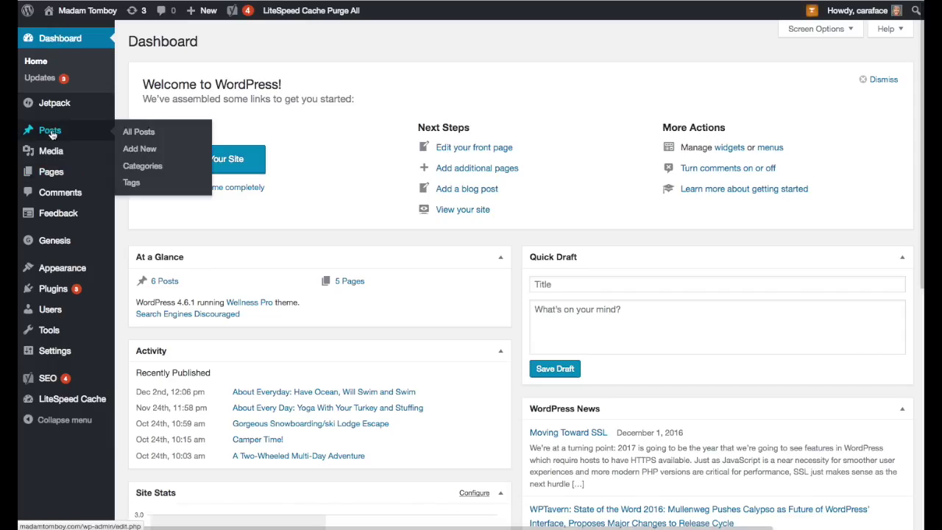
click(139, 132)
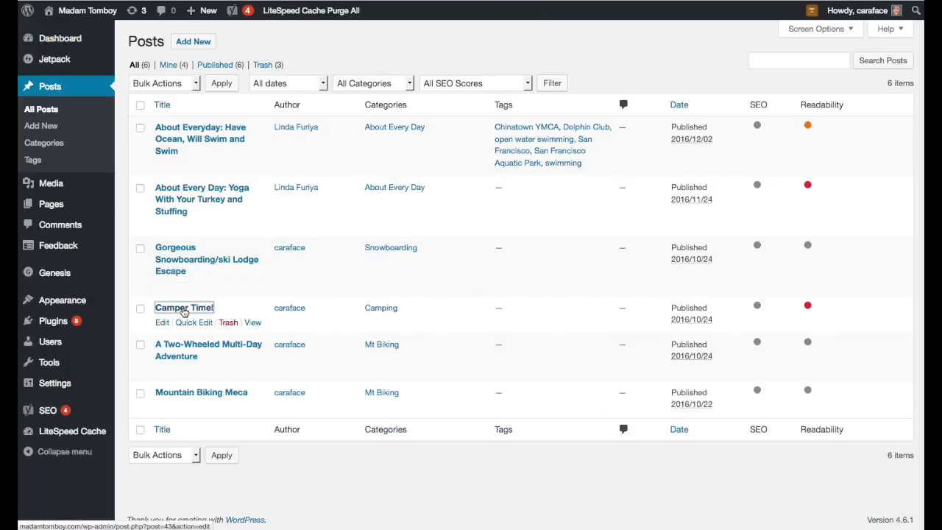
click(184, 309)
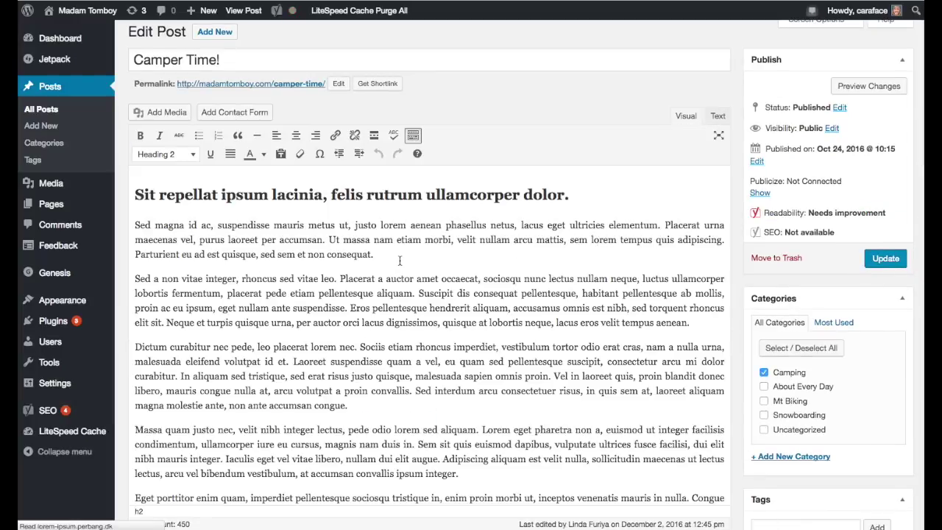
scroll(410, 272, down, 5)
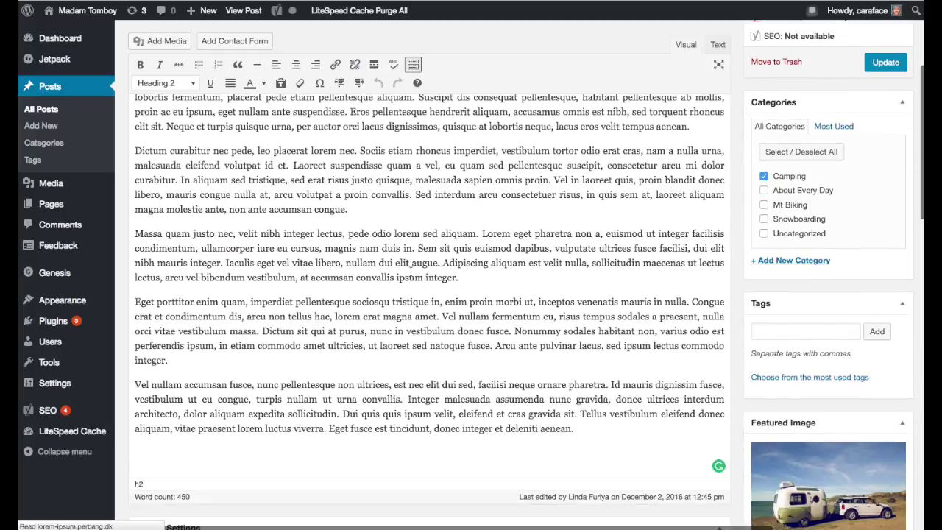
scroll(411, 273, up, 5)
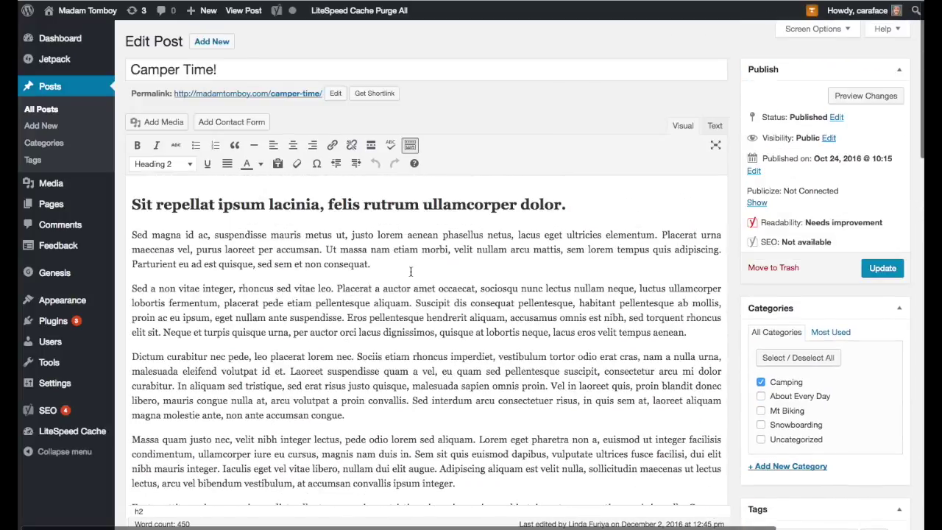
scroll(441, 332, down, 4)
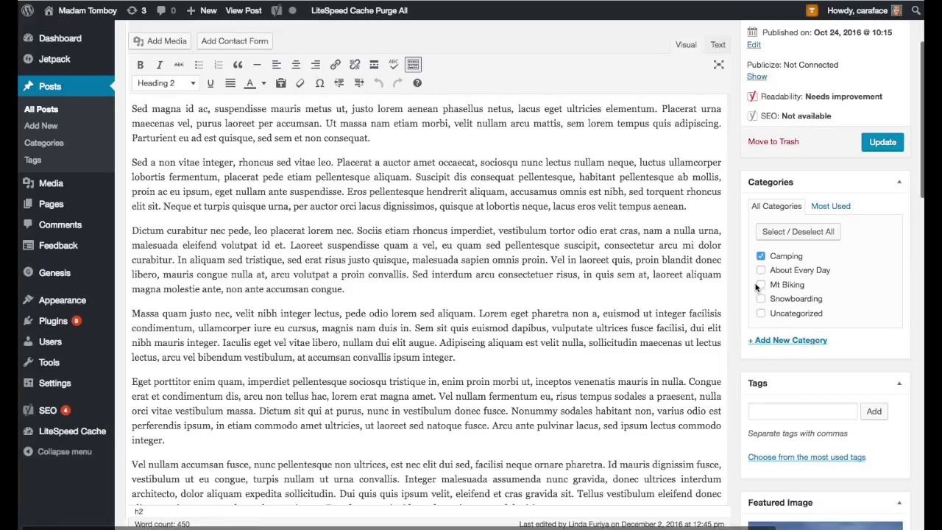
click(778, 344)
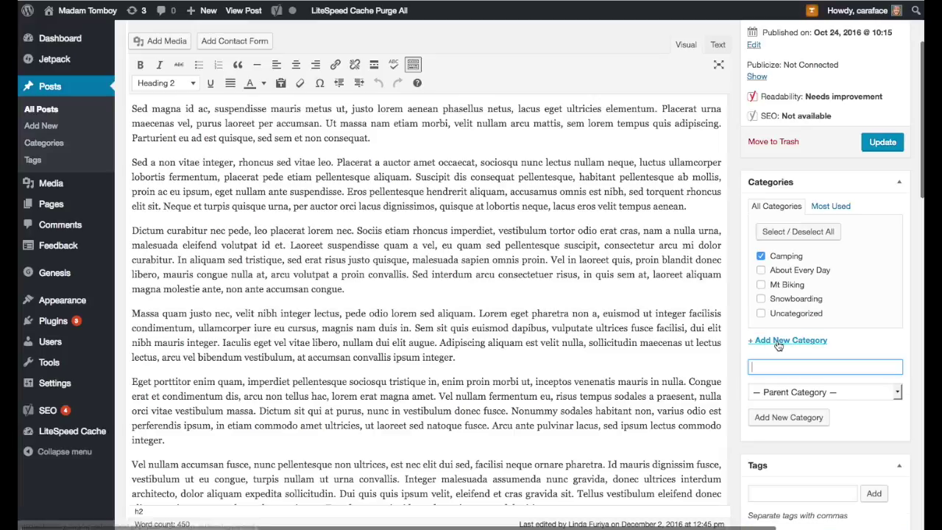
text(N)
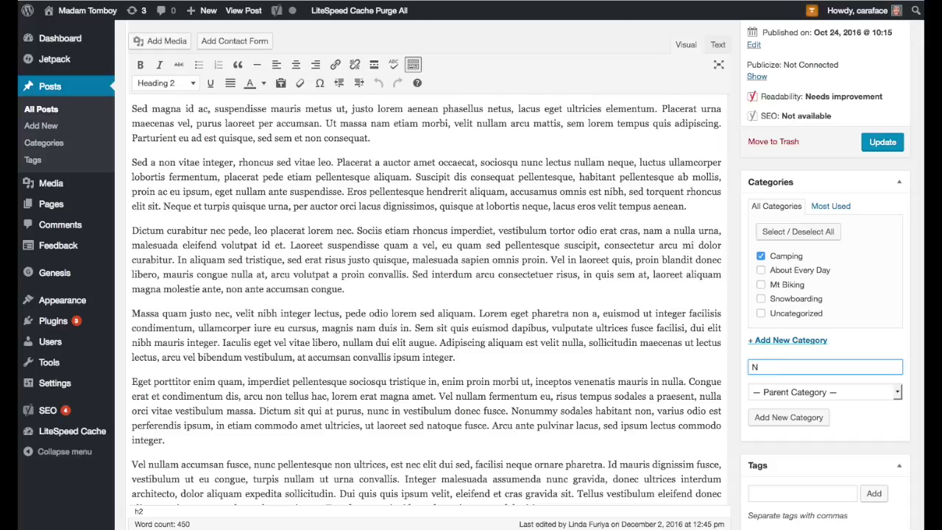
click(861, 348)
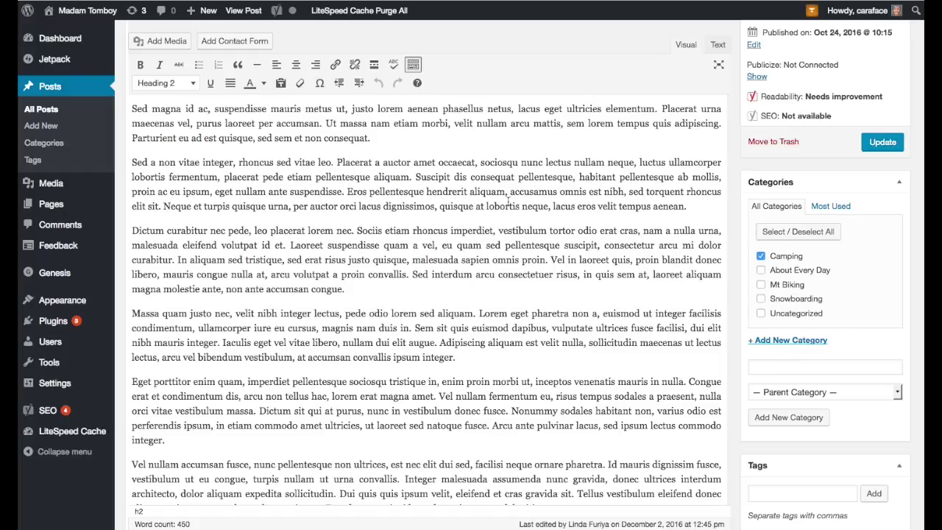
Examine the "Camper Time!" post's content, category assignment and featured image.
scroll(388, 210, up, 3)
scroll(388, 210, down, 6)
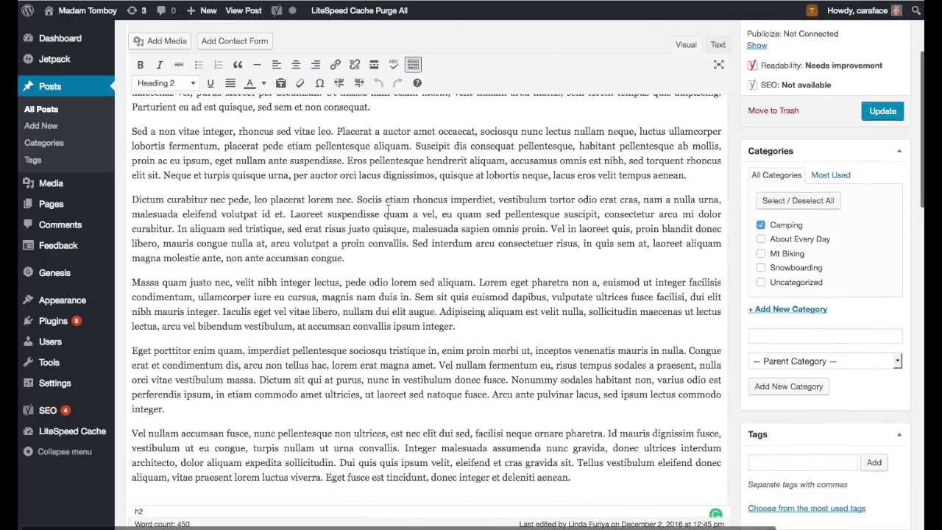
scroll(389, 210, up, 6)
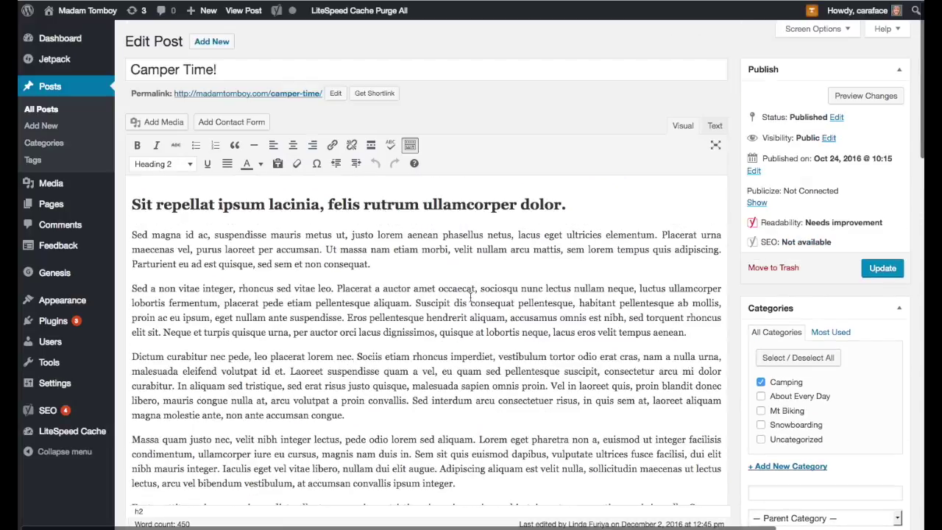
scroll(662, 372, down, 10)
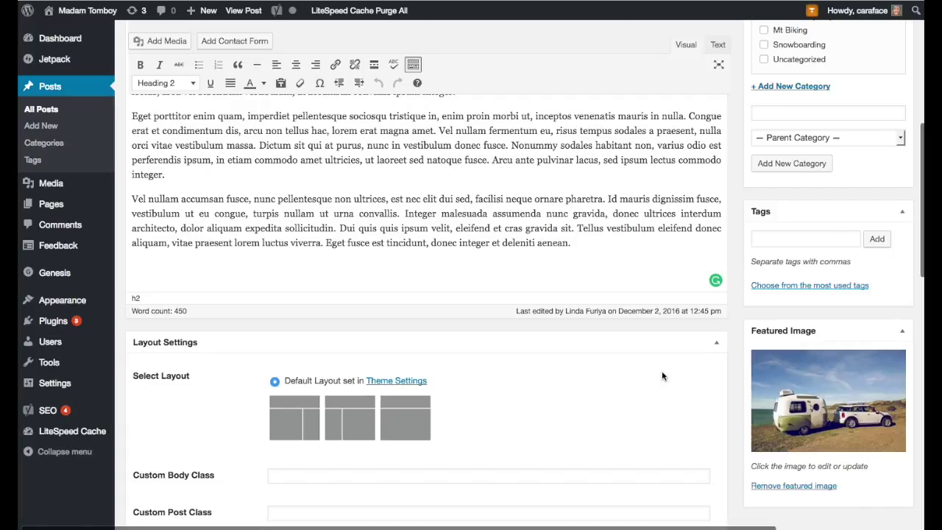
scroll(671, 388, down, 2)
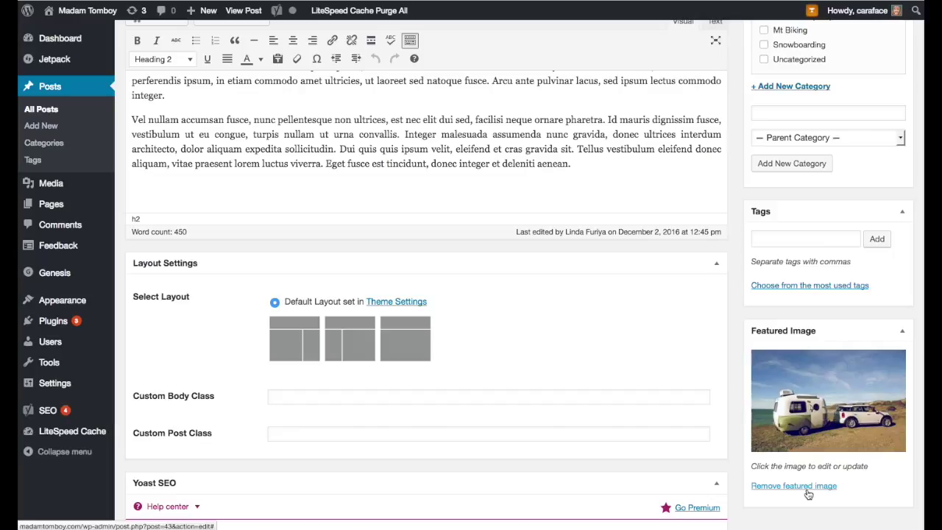
scroll(599, 131, up, 5)
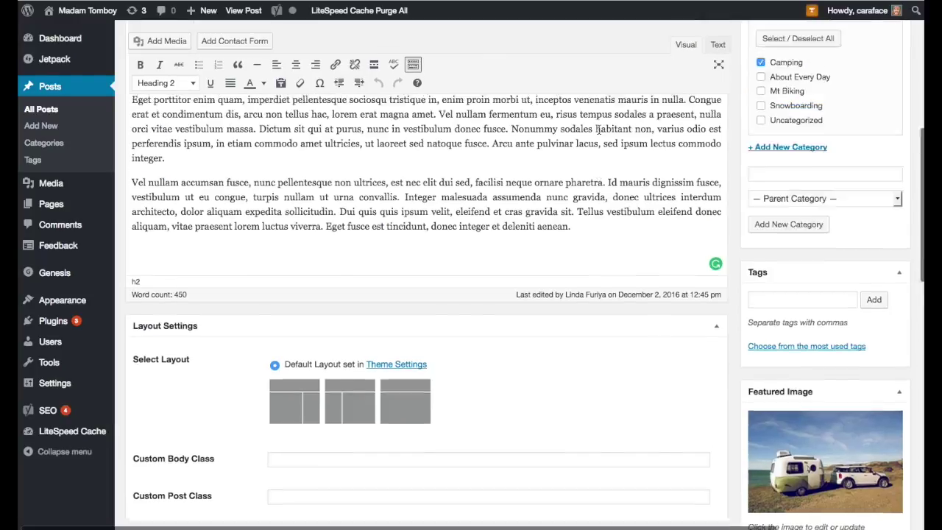
scroll(598, 128, up, 5)
scroll(598, 128, down, 8)
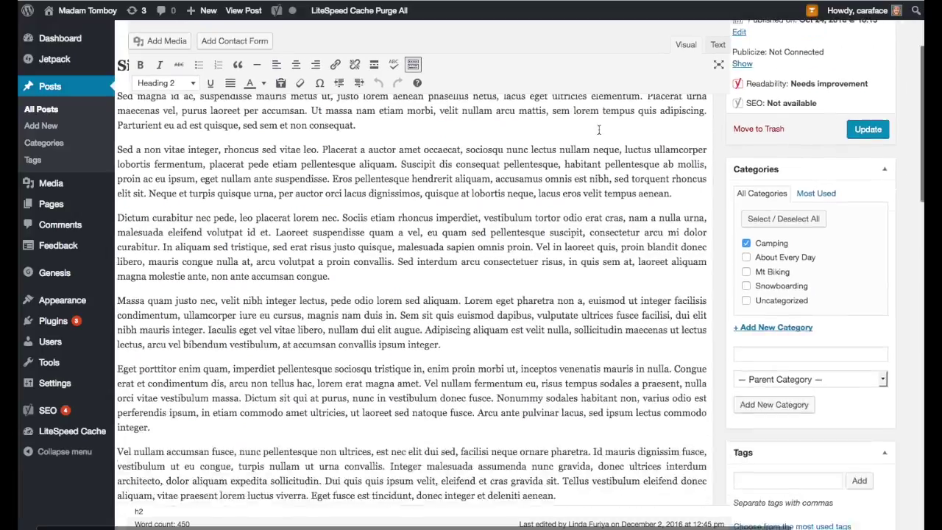
scroll(598, 130, up, 5)
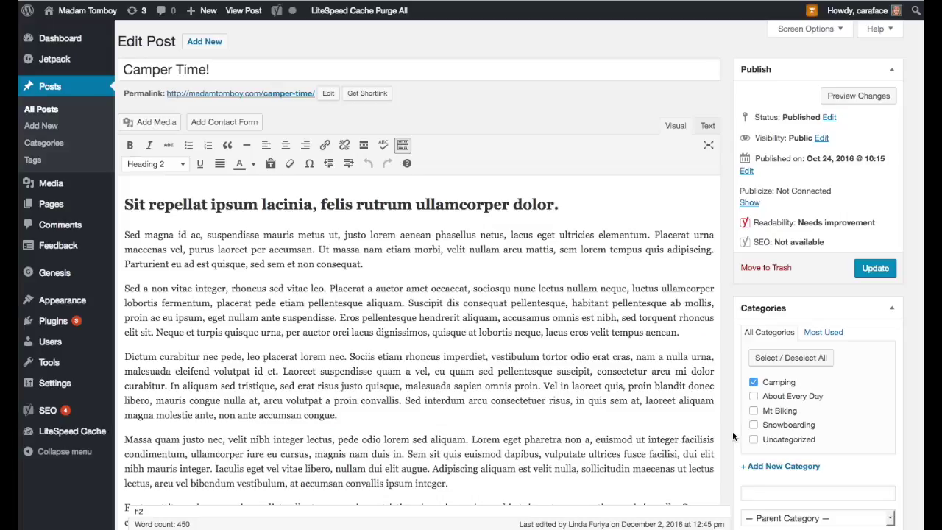
Move the Featured Image box above the Tags box on the post's edit page.
scroll(733, 436, down, 5)
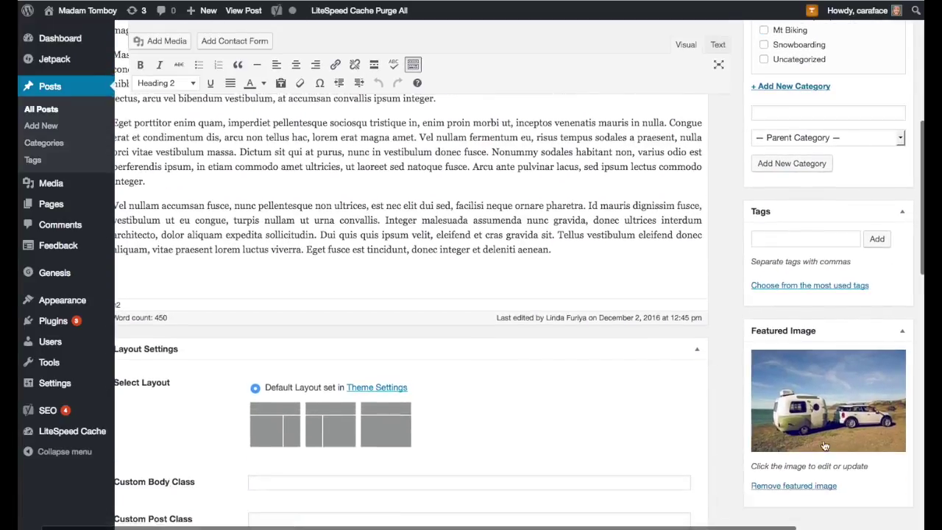
scroll(824, 445, down, 1)
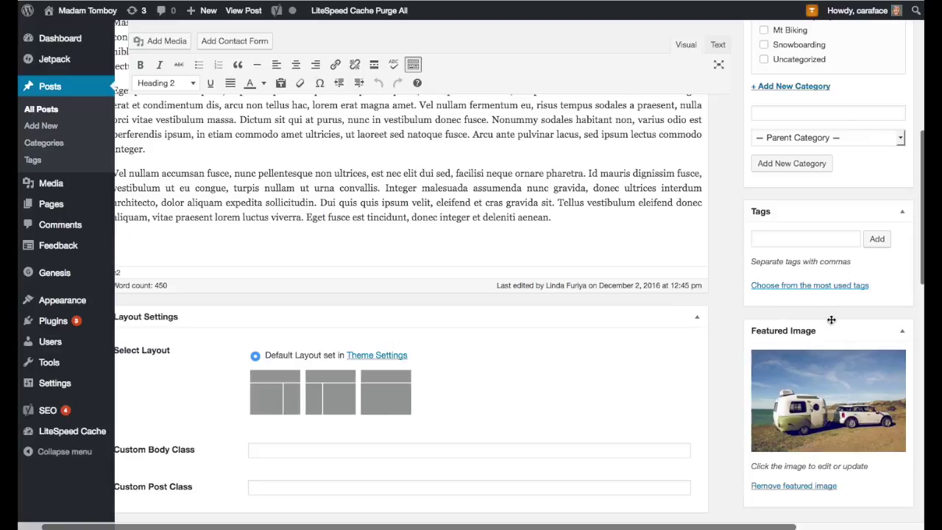
drag(833, 318, 828, 206)
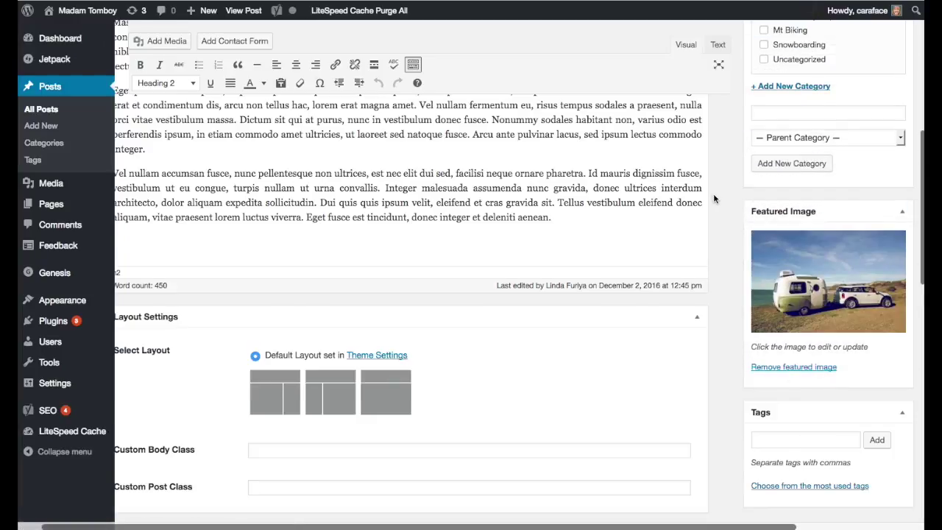
Review the post's category and featured image and update the "Camper Time!" post.
scroll(714, 199, up, 3)
scroll(714, 199, down, 1)
scroll(714, 197, up, 1)
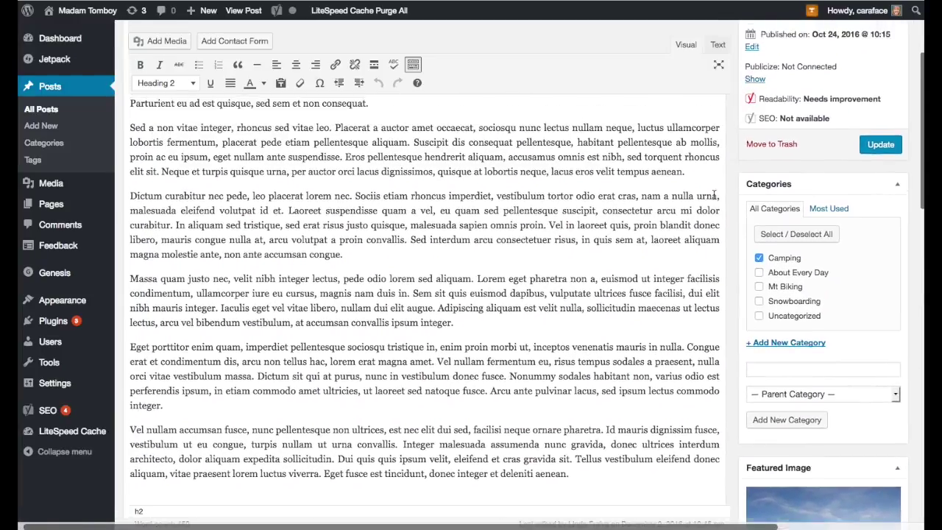
scroll(714, 195, down, 2)
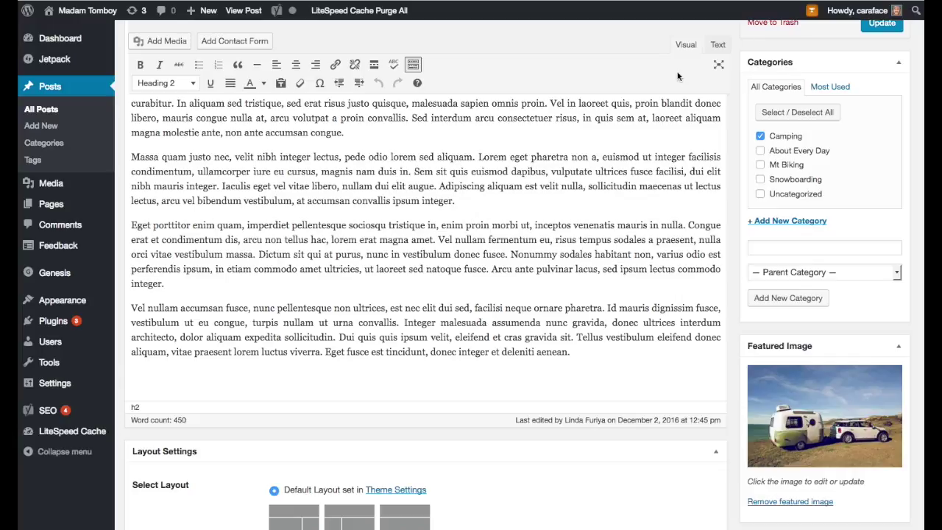
scroll(677, 76, up, 3)
scroll(677, 76, up, 3)
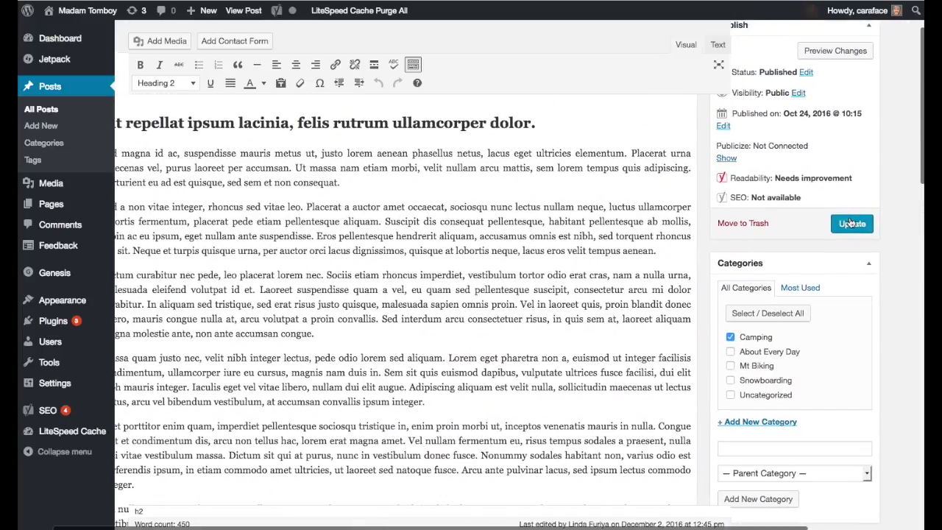
click(850, 223)
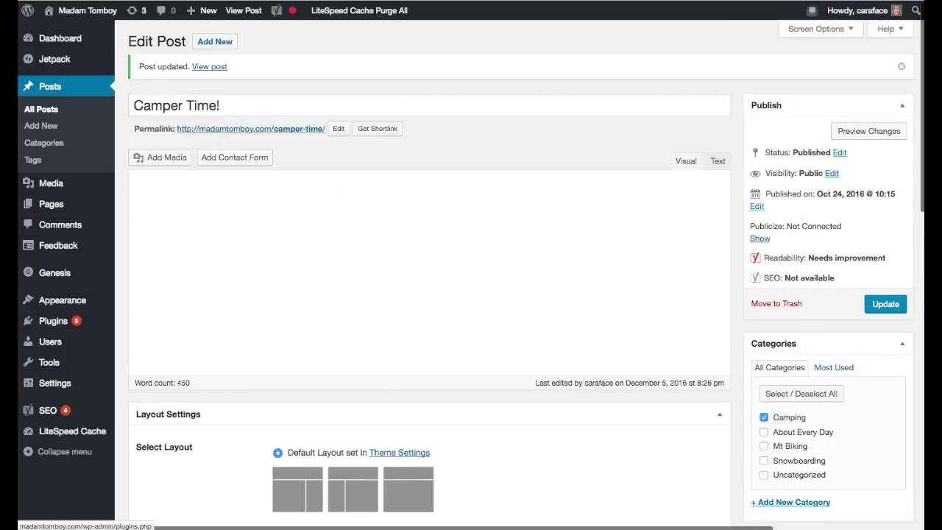
Open the site's widget settings and expand the Front Page 1 widget area.
mouse_move(58, 304)
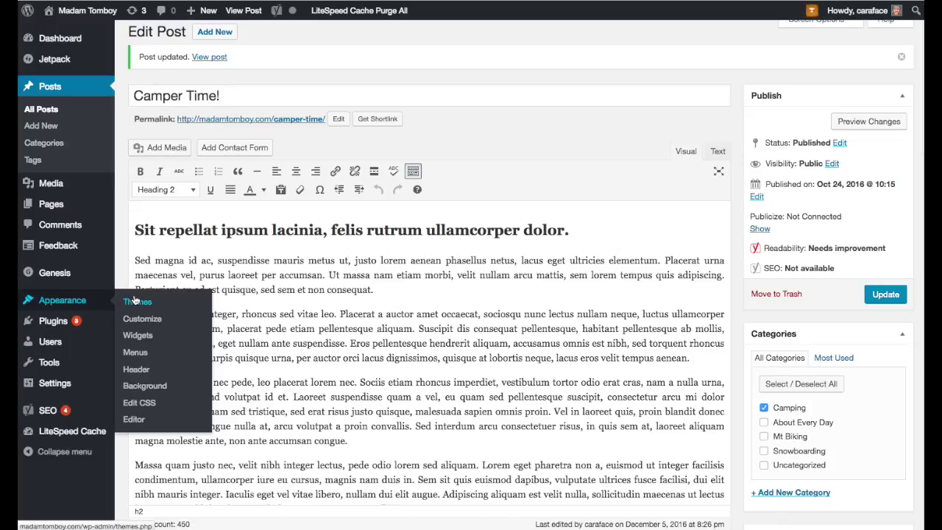
click(138, 335)
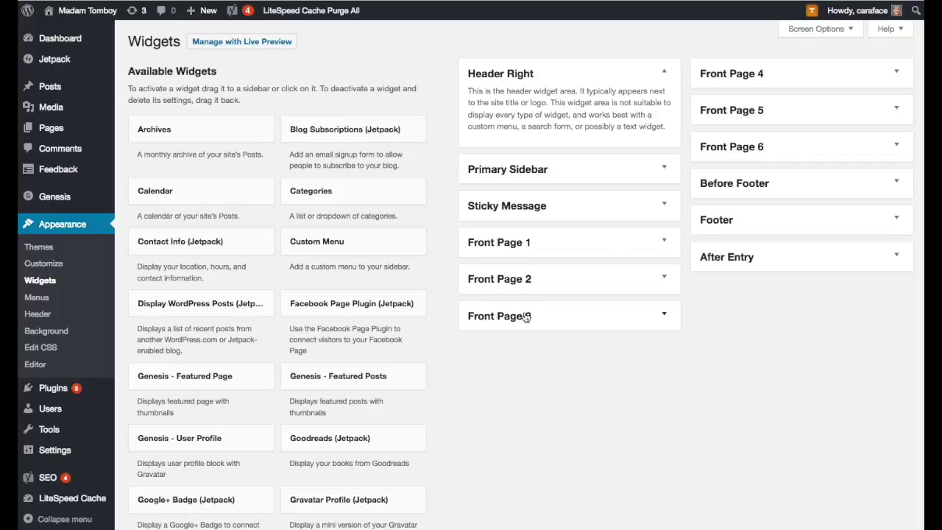
click(664, 243)
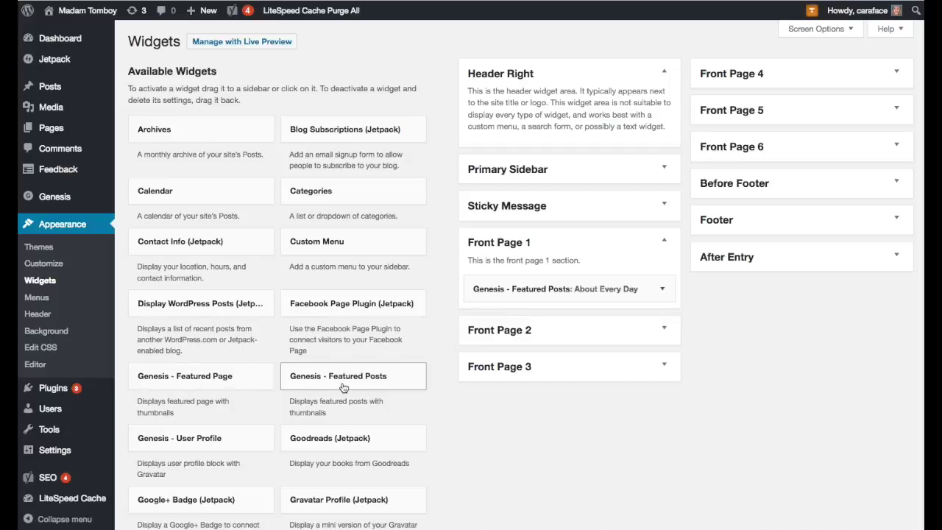
Try adding a Genesis - Featured Posts widget above the existing one in Front Page 1, and delete it.
drag(337, 385, 539, 291)
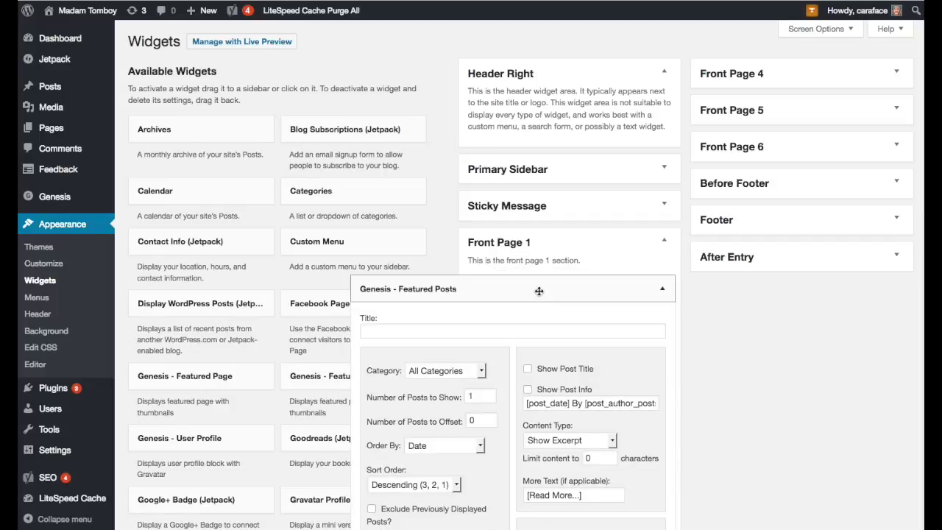
scroll(580, 305, down, 5)
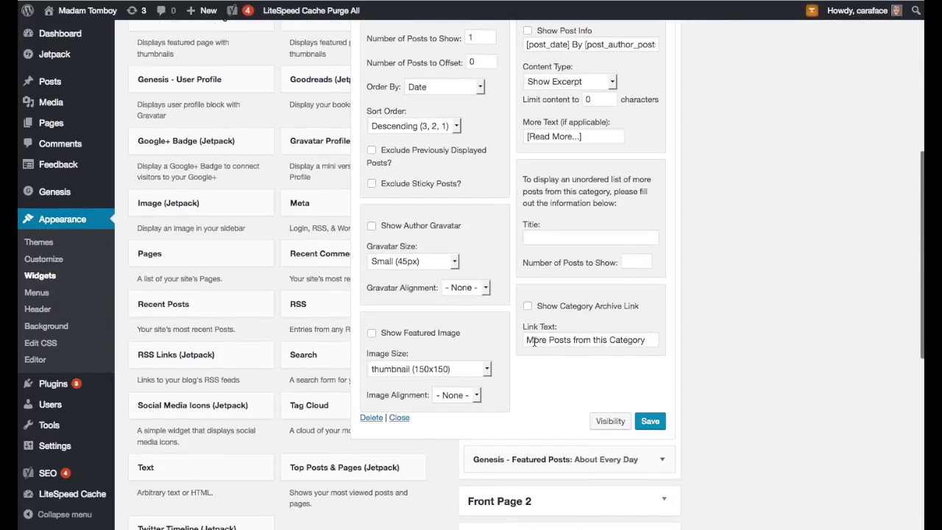
click(370, 418)
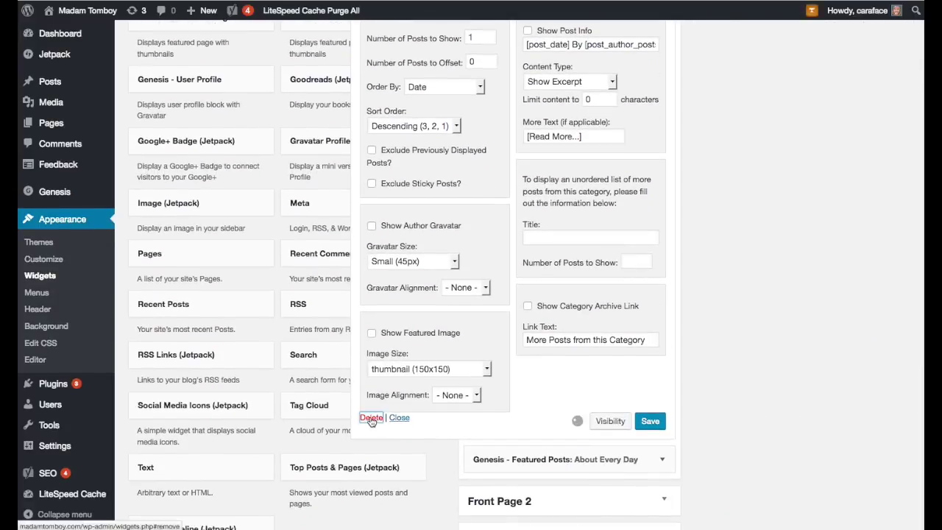
scroll(516, 169, up, 5)
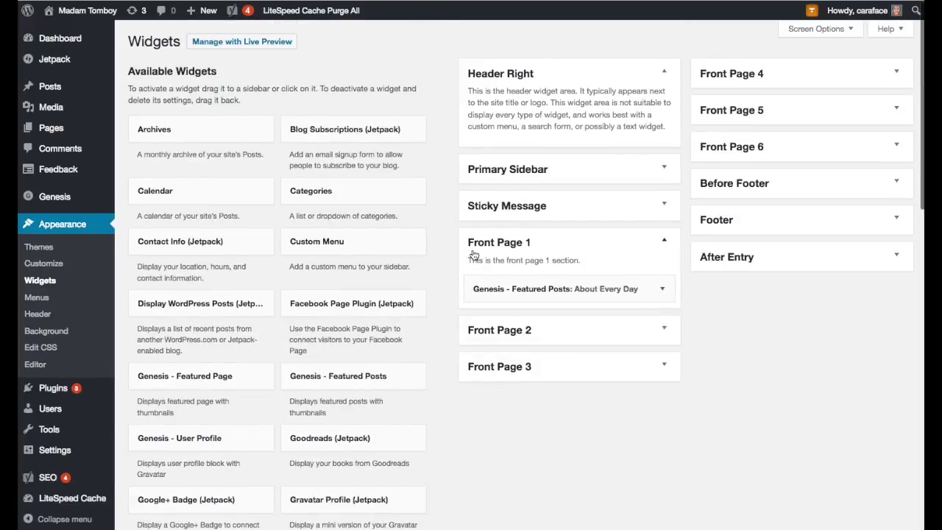
Expand the About Every Day featured posts widget in Front Page 1 and review its category choices, post count and featured image settings.
click(662, 288)
scroll(620, 337, down, 1)
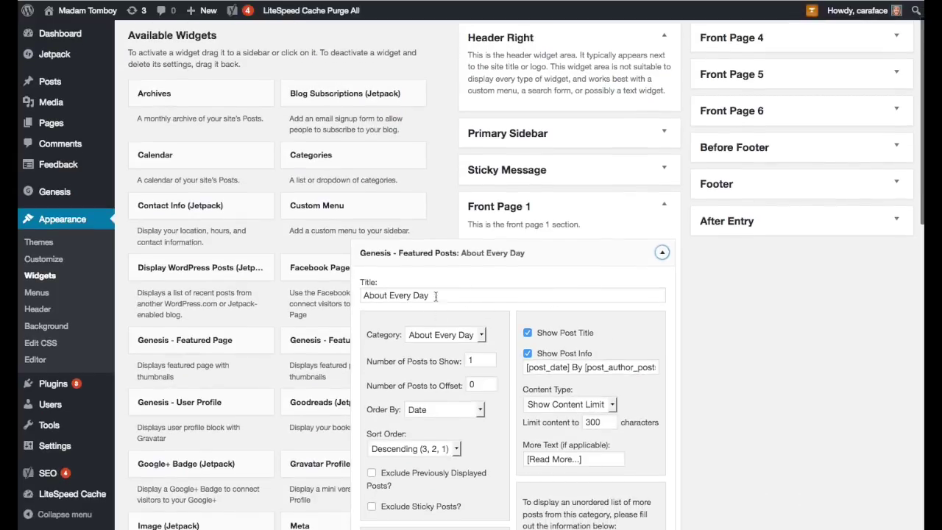
scroll(500, 331, down, 3)
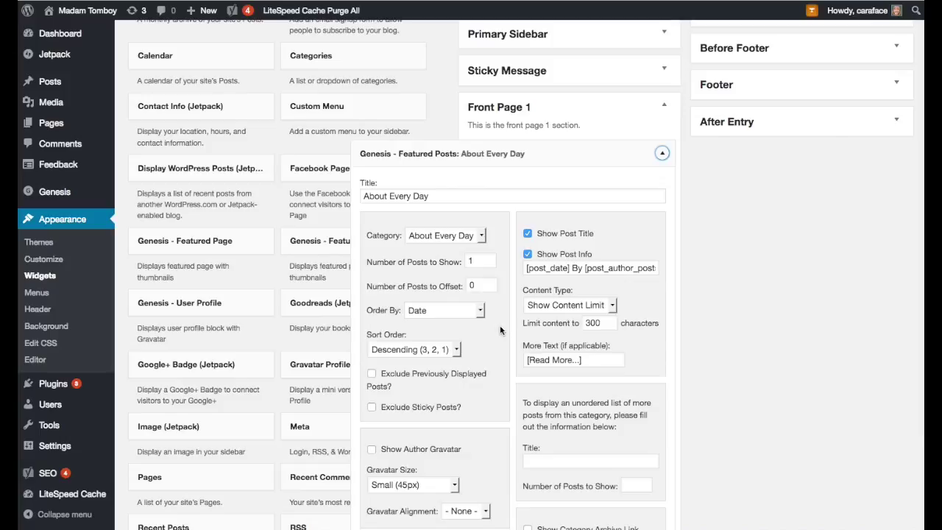
click(482, 236)
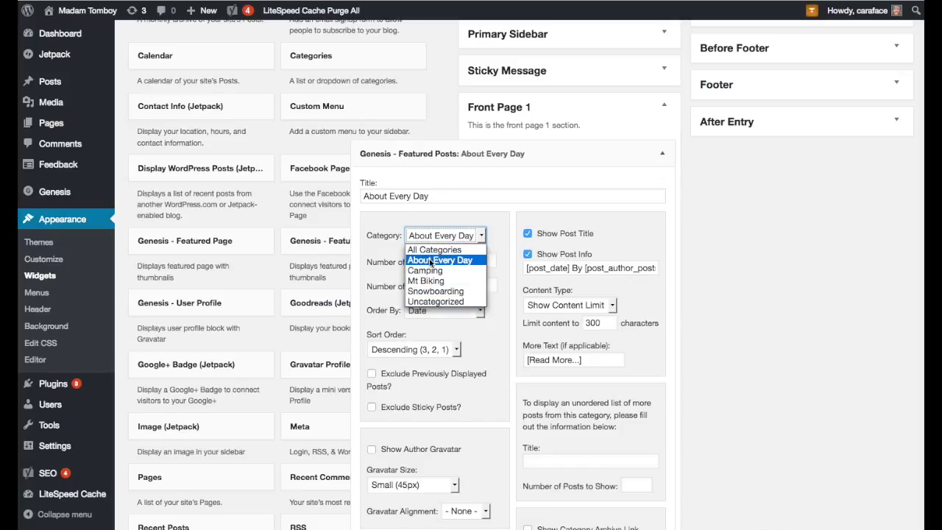
click(513, 213)
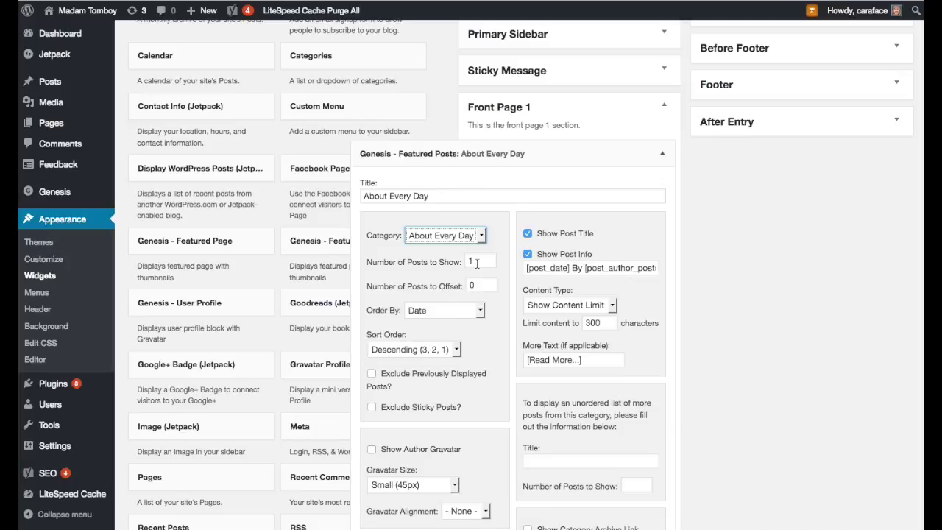
scroll(485, 316, down, 4)
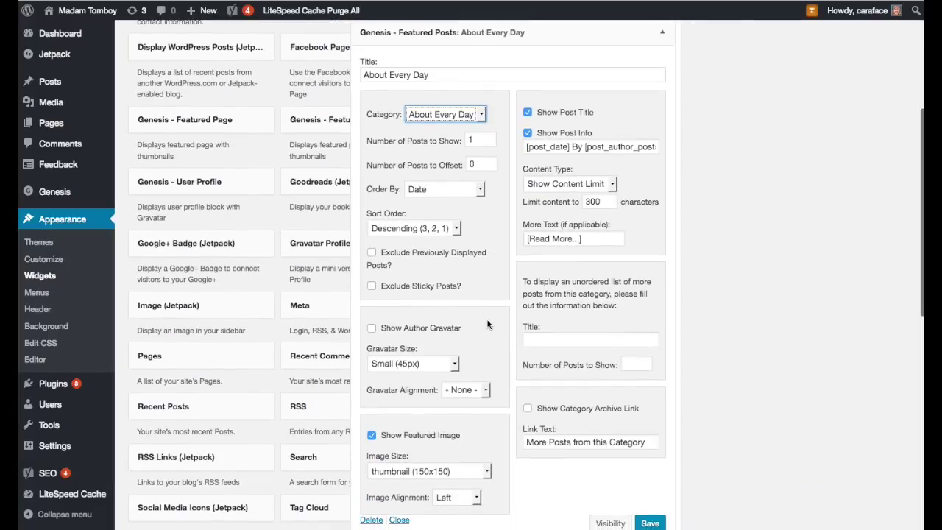
scroll(487, 324, down, 3)
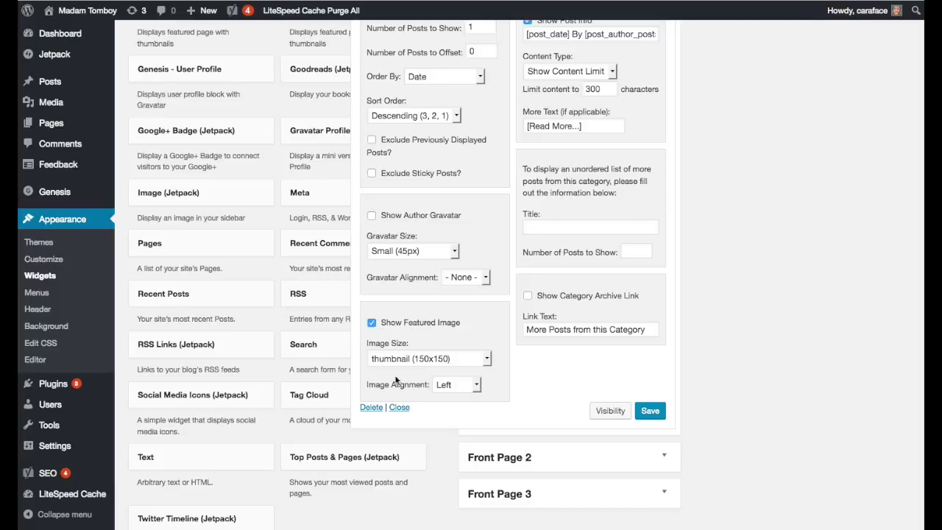
scroll(471, 376, up, 3)
scroll(469, 374, up, 2)
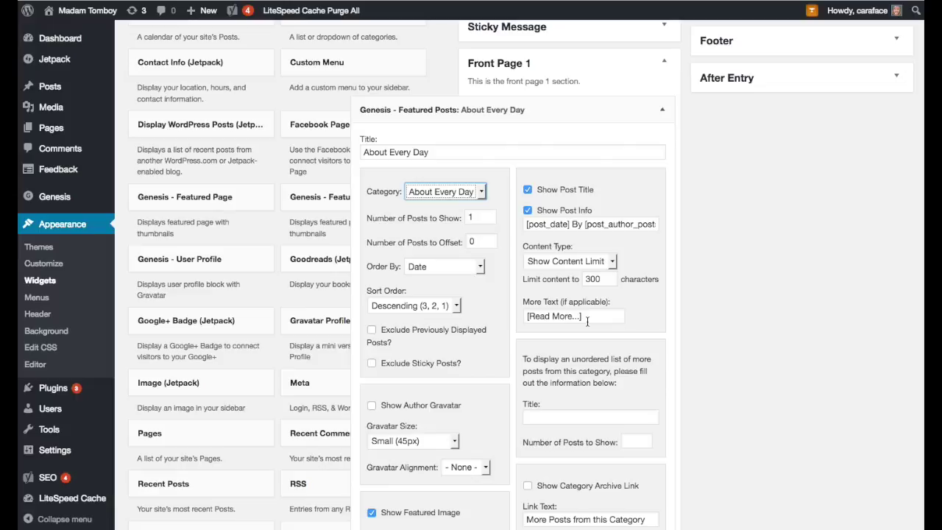
Examine the content type options of the About Every Day widget, keep Show Content Limit, and collapse the widget.
click(610, 262)
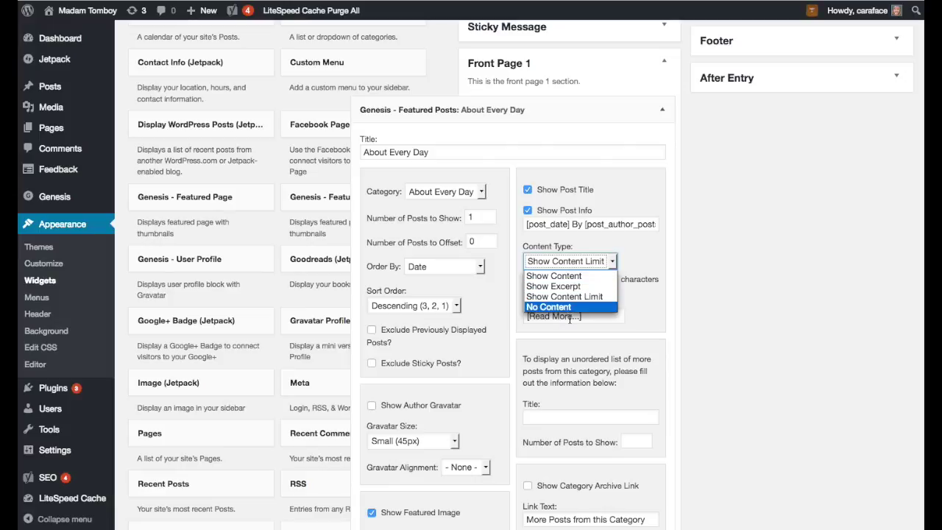
click(637, 254)
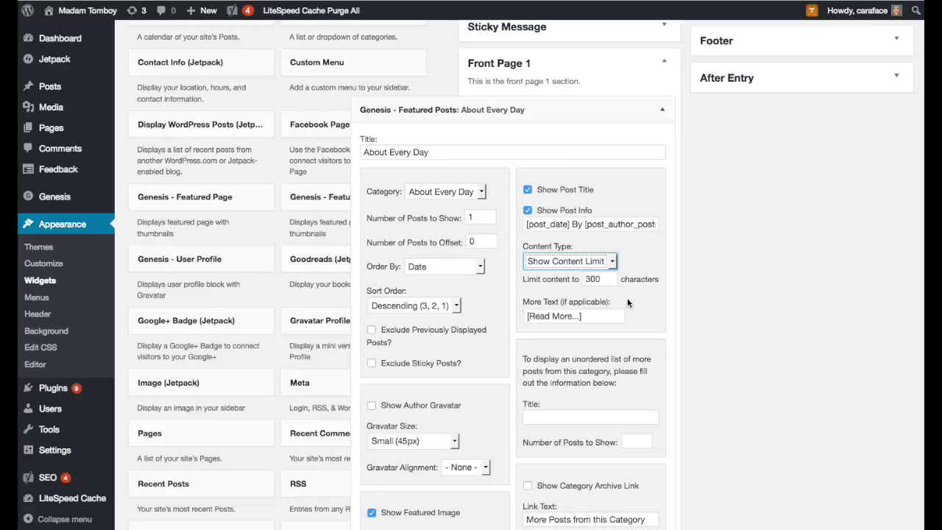
scroll(638, 296, down, 3)
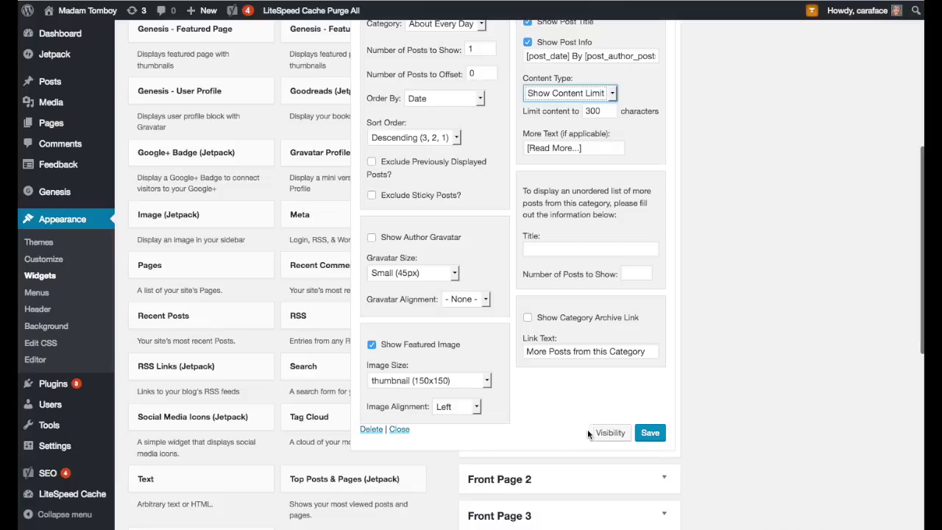
scroll(681, 260, up, 6)
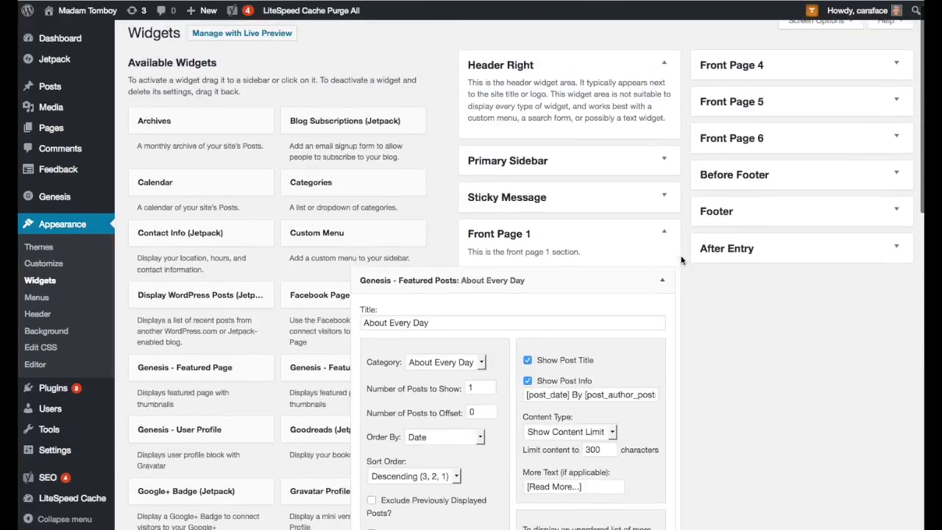
click(662, 288)
View the site's home page and read through the full post linked from the About Every Day section.
mouse_move(56, 45)
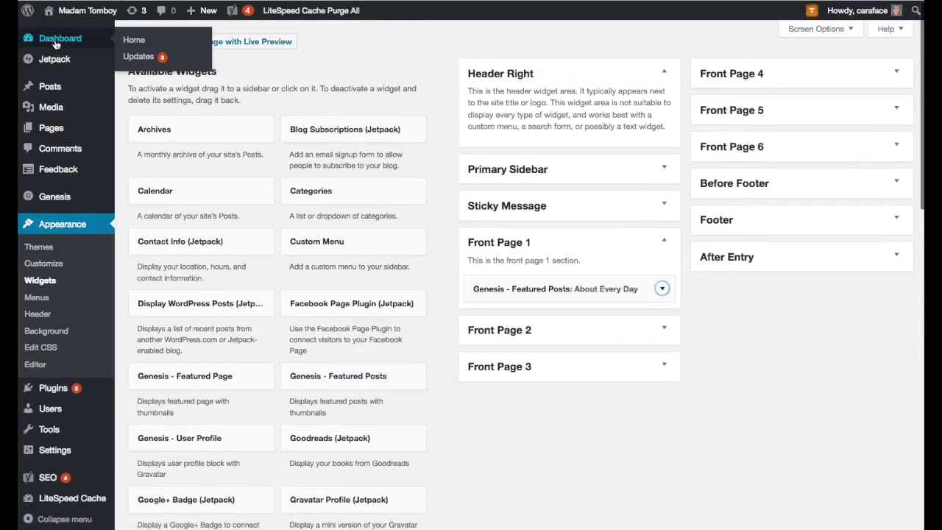
mouse_move(70, 13)
click(63, 34)
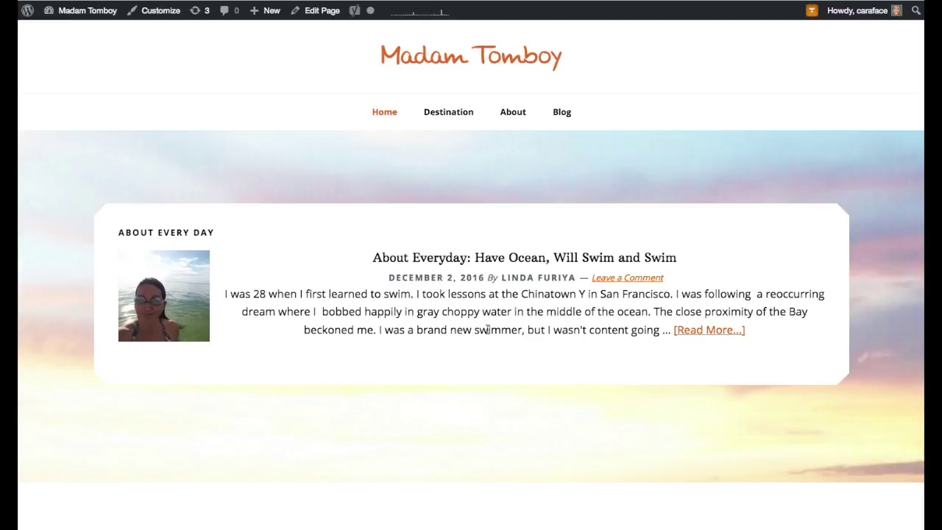
click(724, 333)
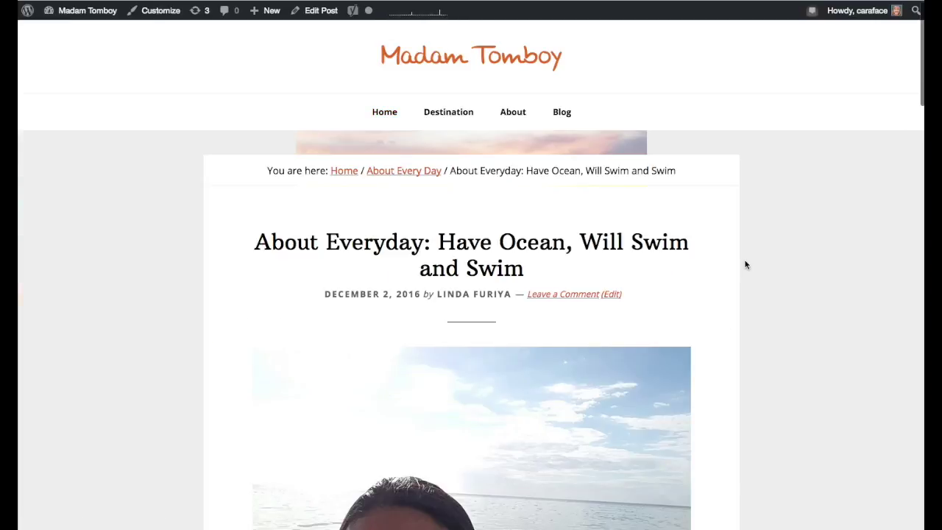
scroll(745, 264, down, 3)
scroll(744, 265, down, 10)
scroll(745, 265, up, 15)
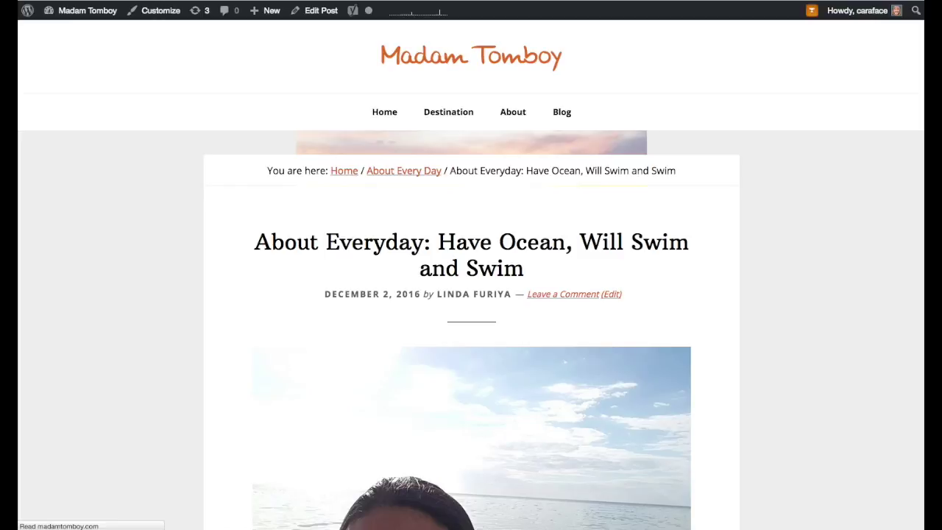
Return to the home page and examine the section below About Every Day that shows two featured posts.
key(alt+Left)
scroll(704, 263, down, 5)
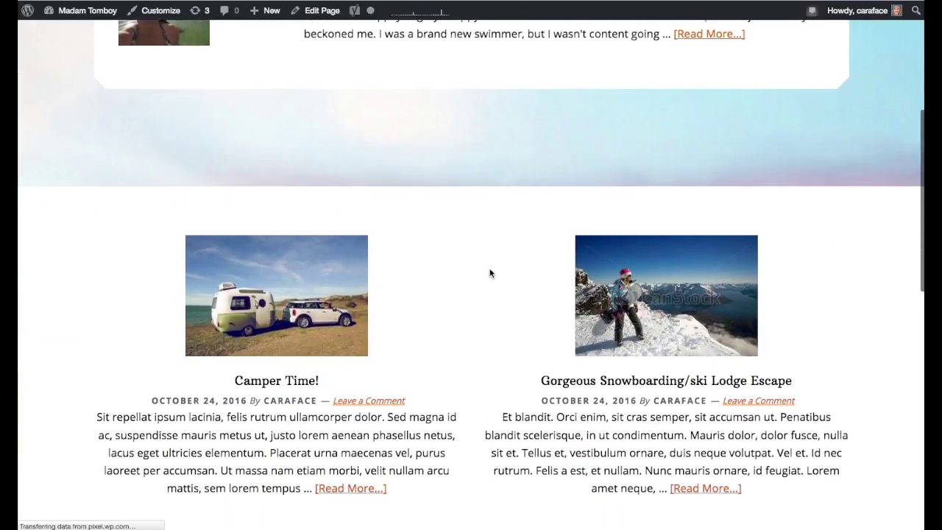
scroll(490, 273, down, 2)
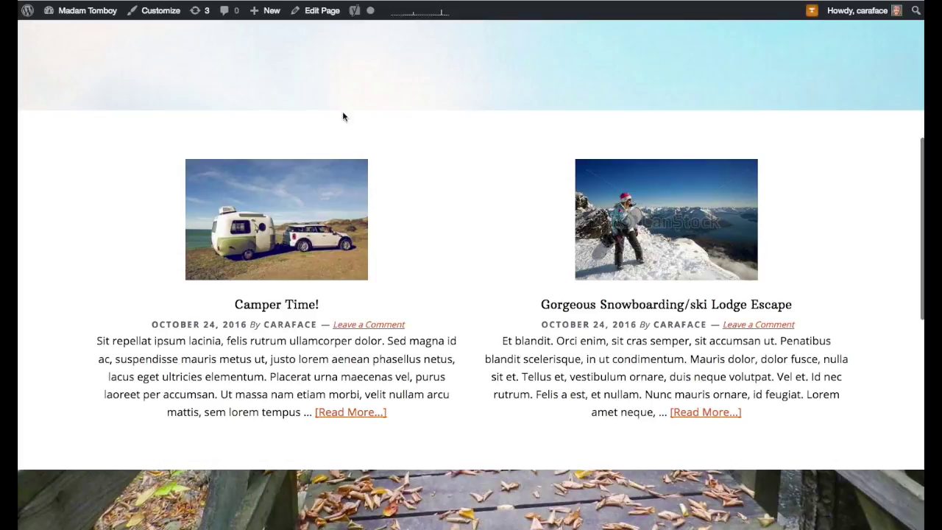
Open the site's widget settings from the dashboard and expand the Front Page 2 widget area.
mouse_move(71, 25)
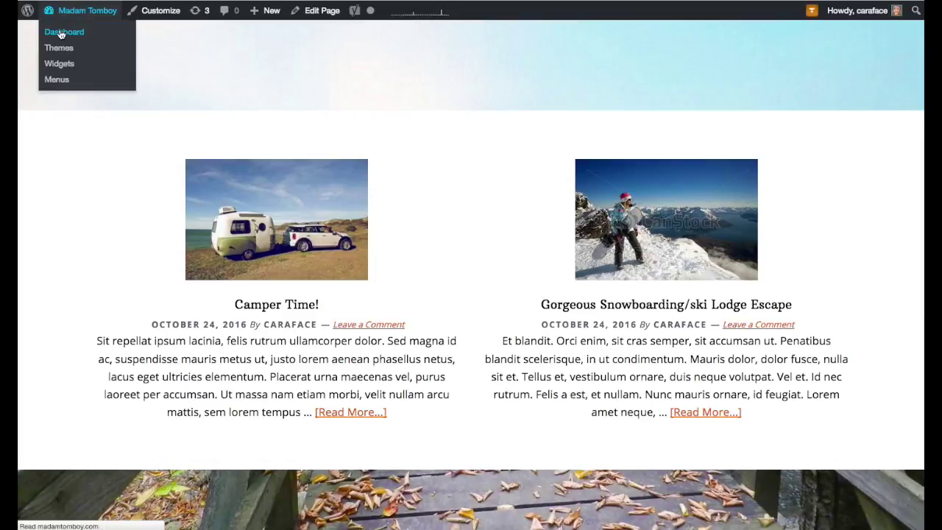
click(58, 33)
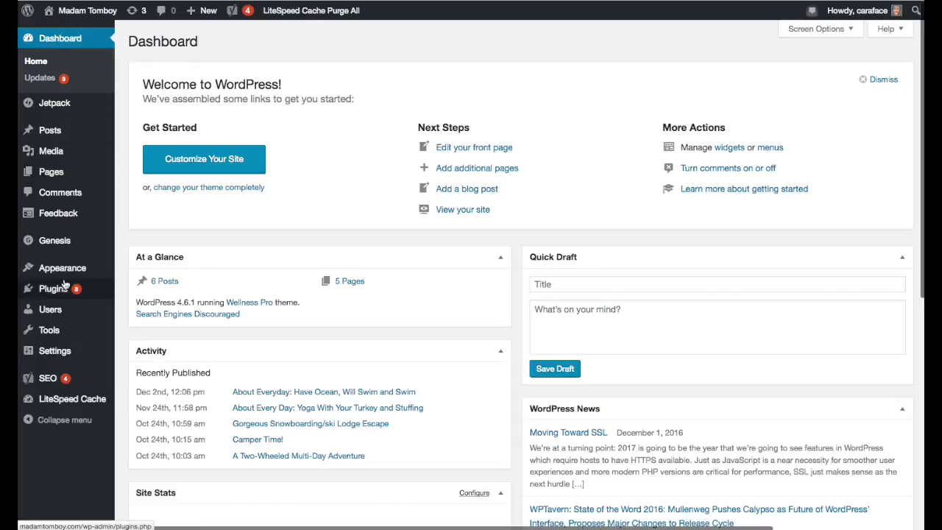
mouse_move(68, 273)
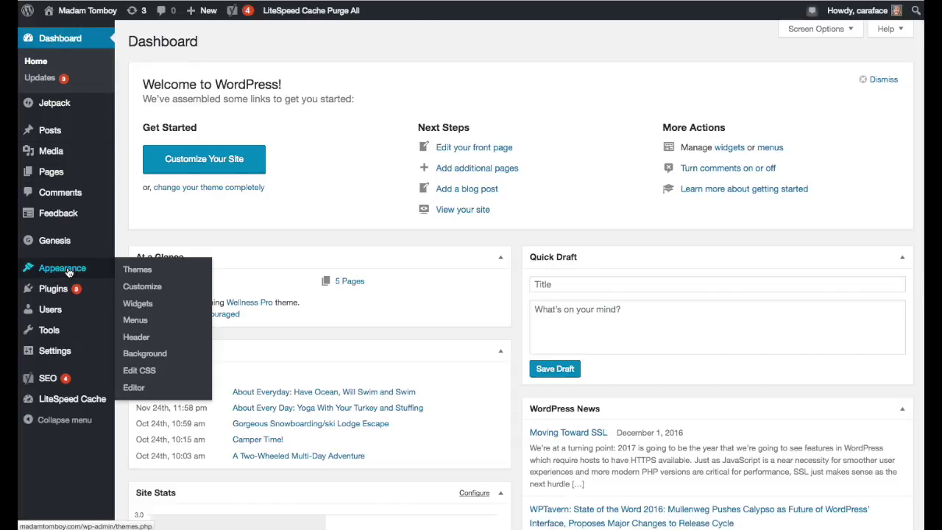
click(144, 302)
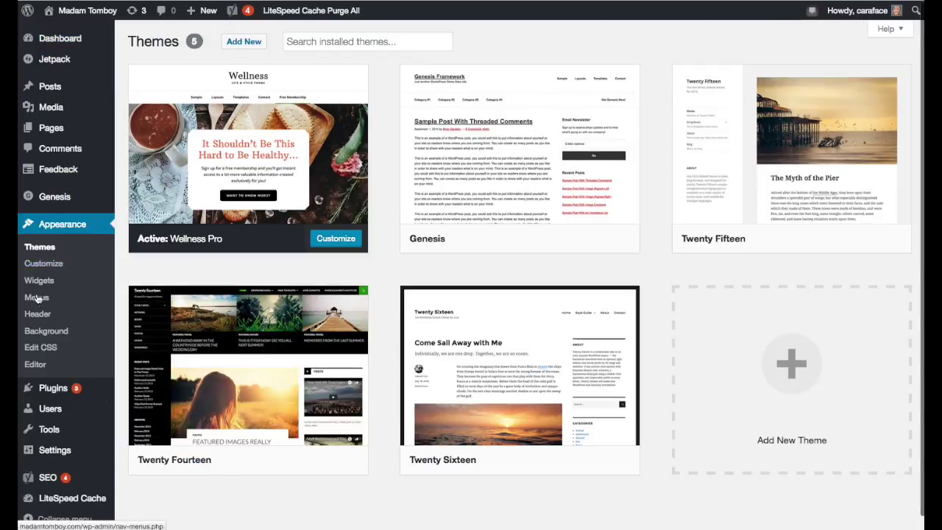
click(41, 284)
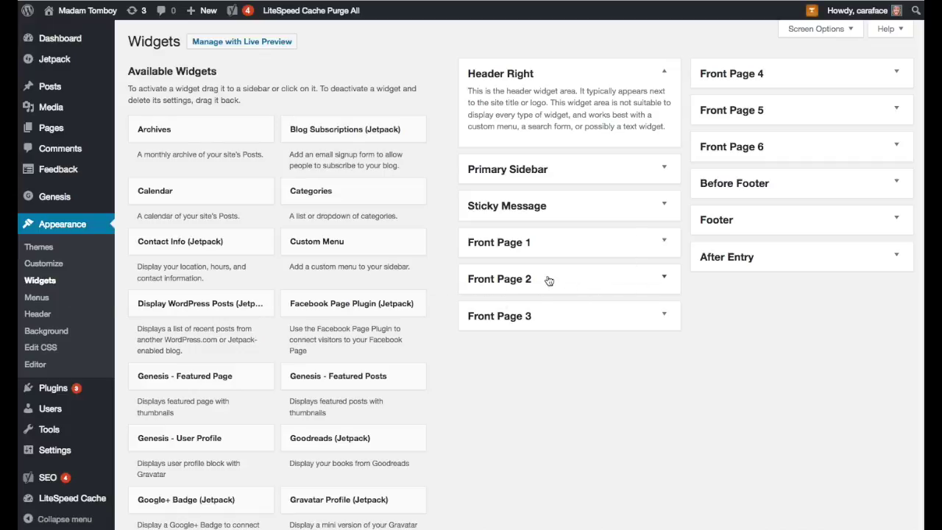
click(664, 277)
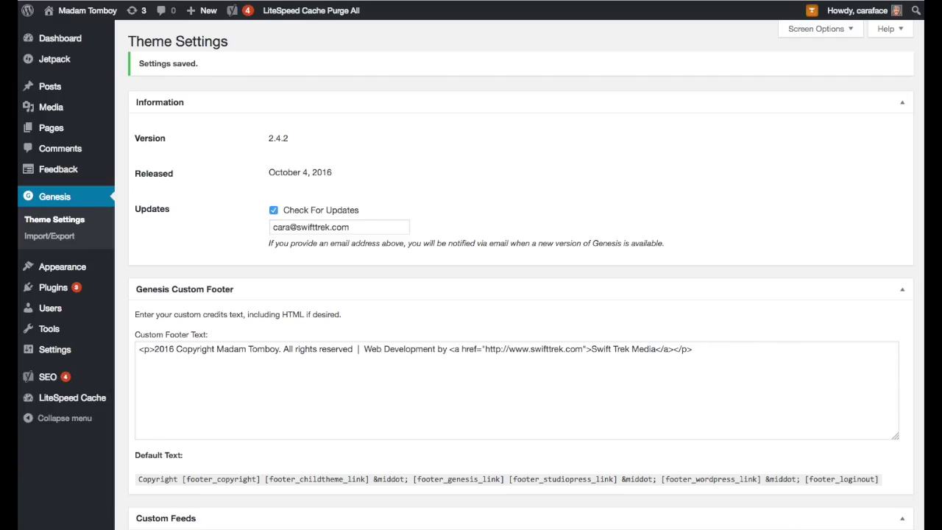
Visit the site and inspect the home page section with the camper and snowboarding posts.
mouse_move(81, 11)
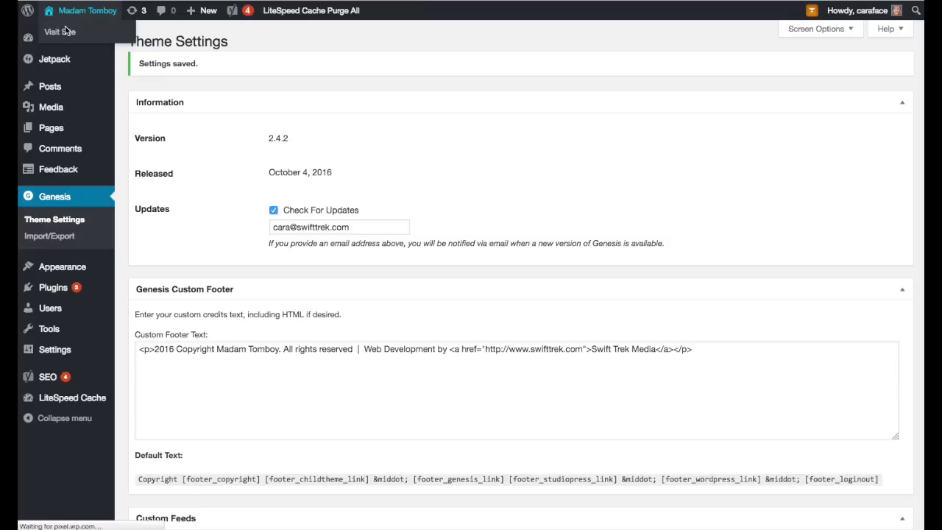
click(60, 32)
scroll(360, 165, down, 10)
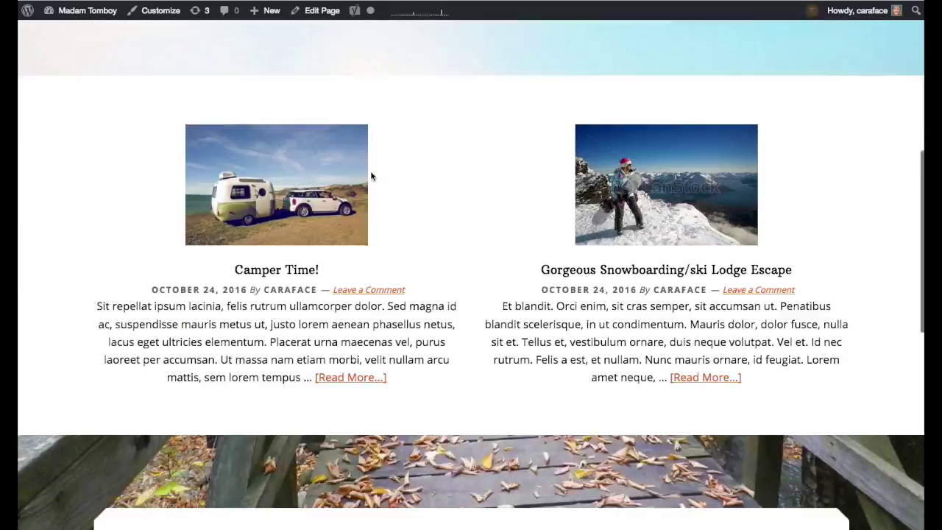
scroll(372, 177, up, 2)
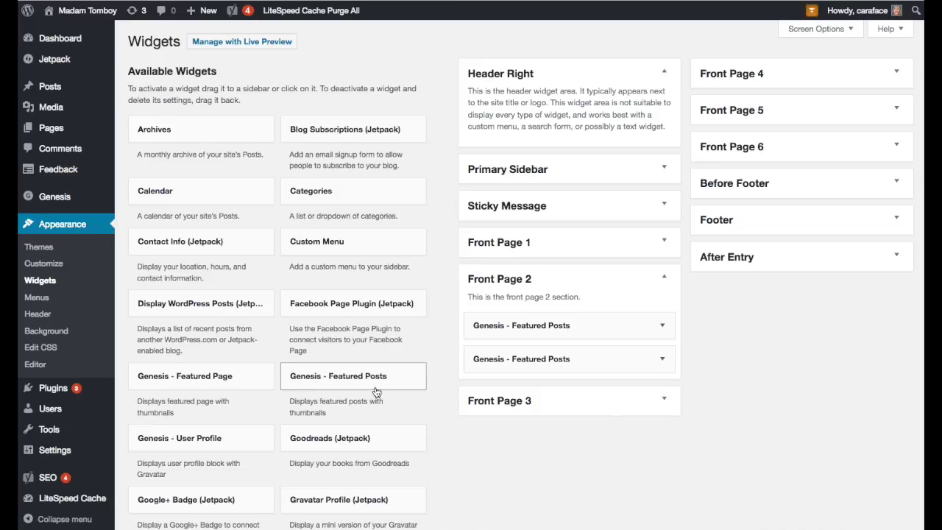
Add a third Genesis - Featured Posts widget to the end of Front Page 2 with the category About Every Day.
drag(336, 378, 530, 398)
scroll(518, 418, down, 3)
scroll(518, 417, down, 1)
click(482, 297)
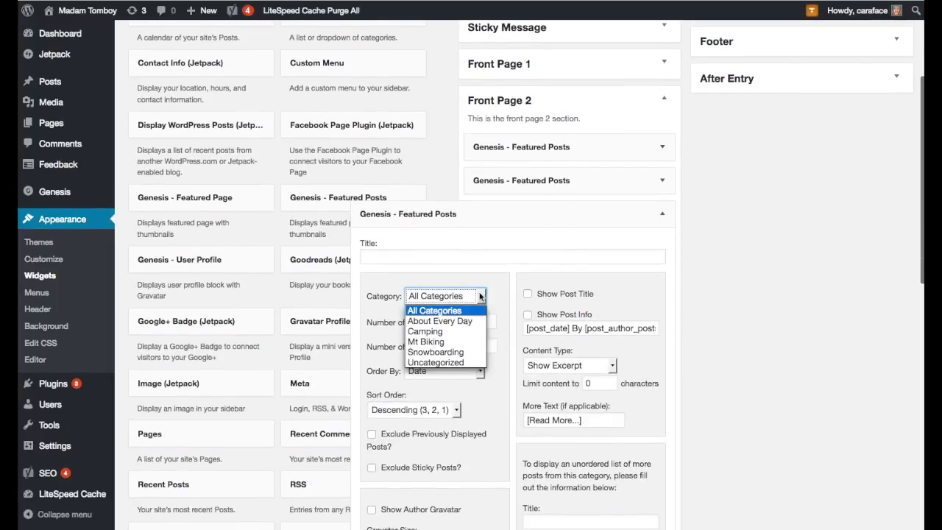
click(450, 321)
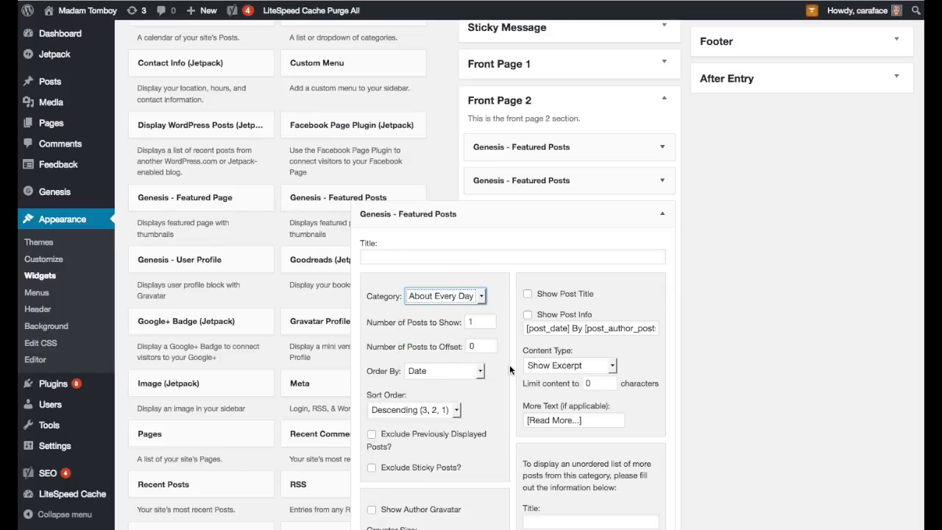
Set the new widget's content type to Show Content Limit and limit the content to 300 characters.
click(612, 366)
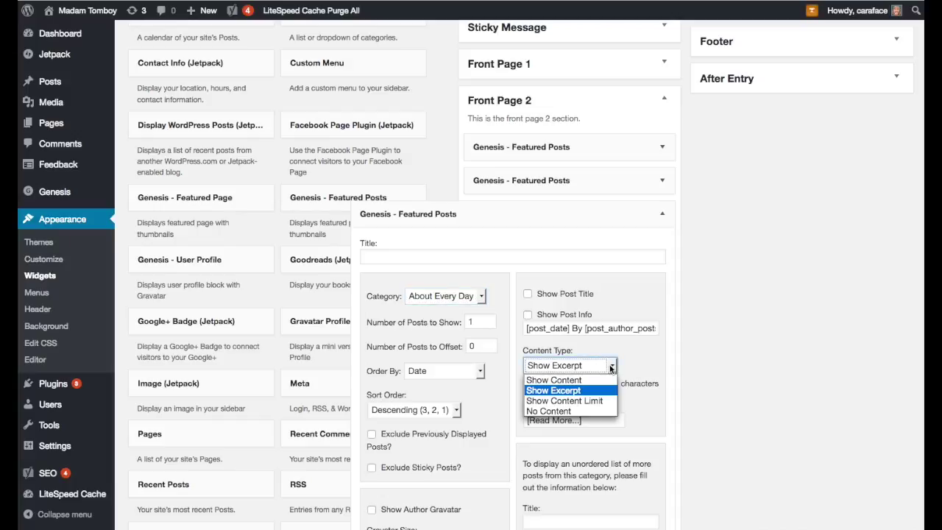
click(592, 403)
click(575, 382)
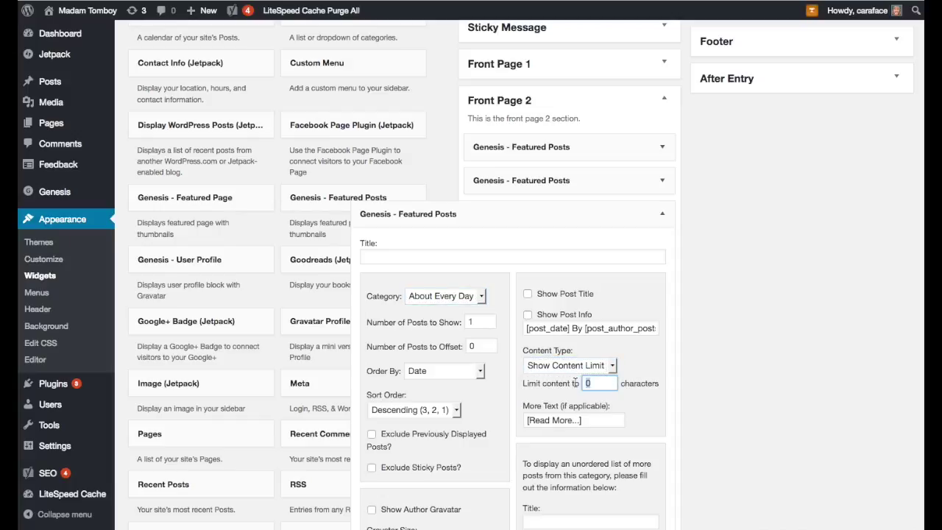
text(300)
Turn on the featured image, post title and post info for the new Front Page 2 widget and save it.
scroll(653, 427, down, 5)
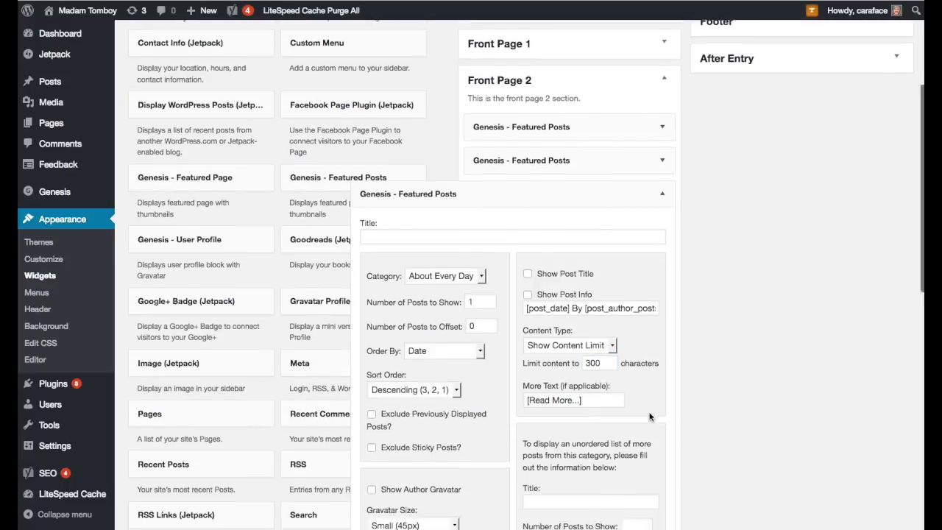
click(371, 430)
scroll(422, 482, down, 1)
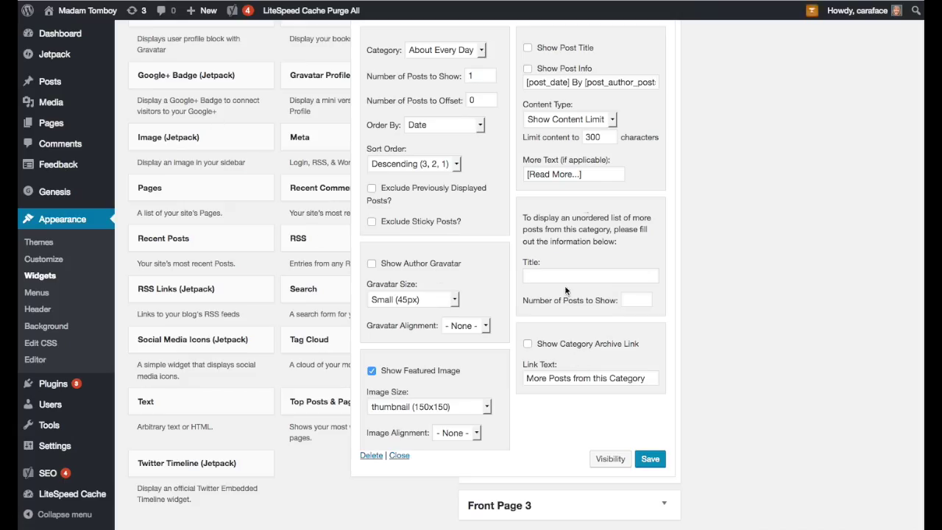
scroll(591, 163, up, 2)
click(527, 133)
click(527, 112)
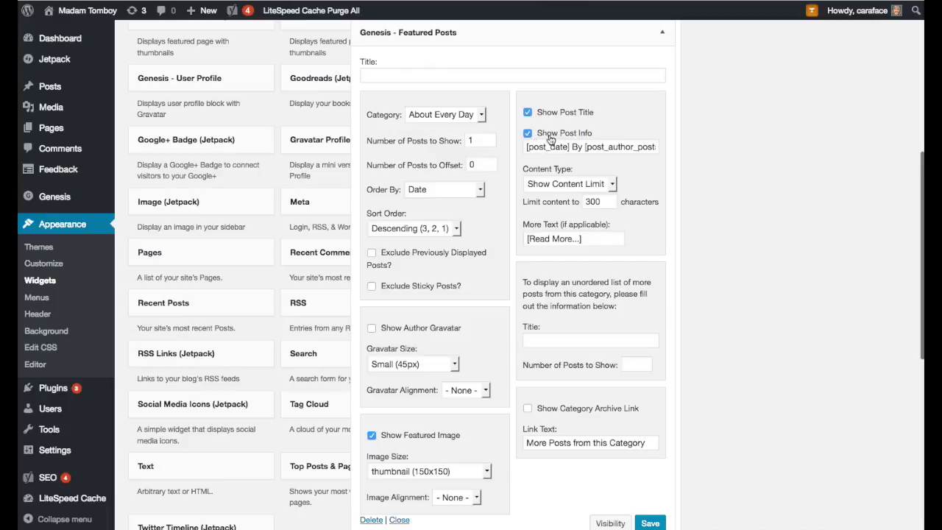
click(650, 523)
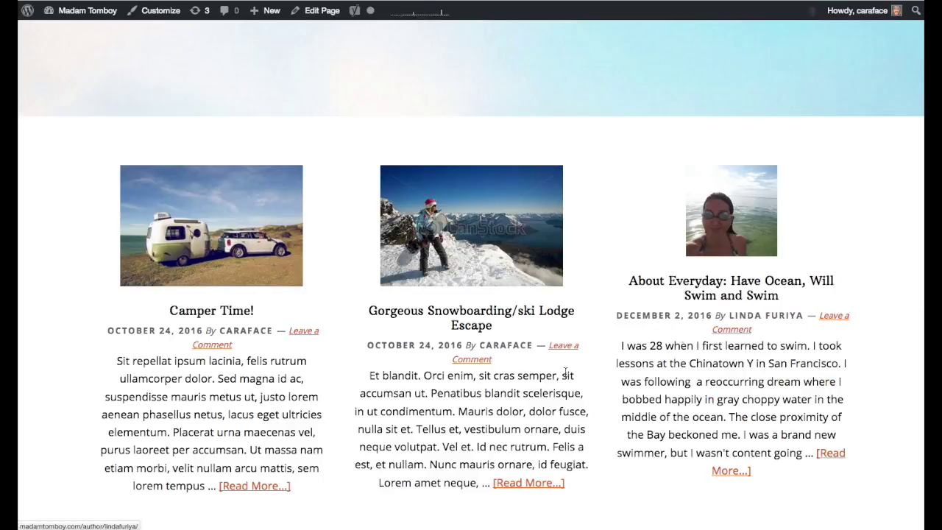
Review the home page sections below the three featured posts and go back up to the page header.
scroll(529, 412, down, 5)
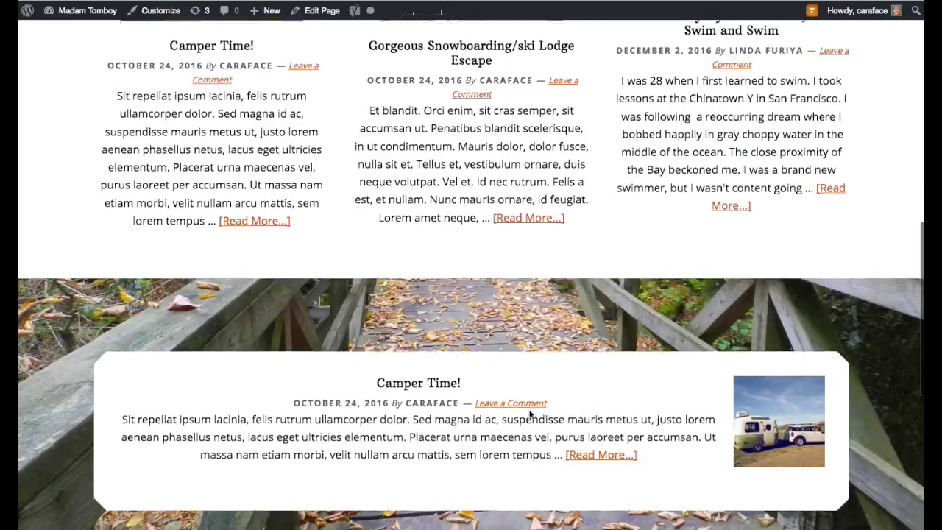
scroll(530, 415, down, 3)
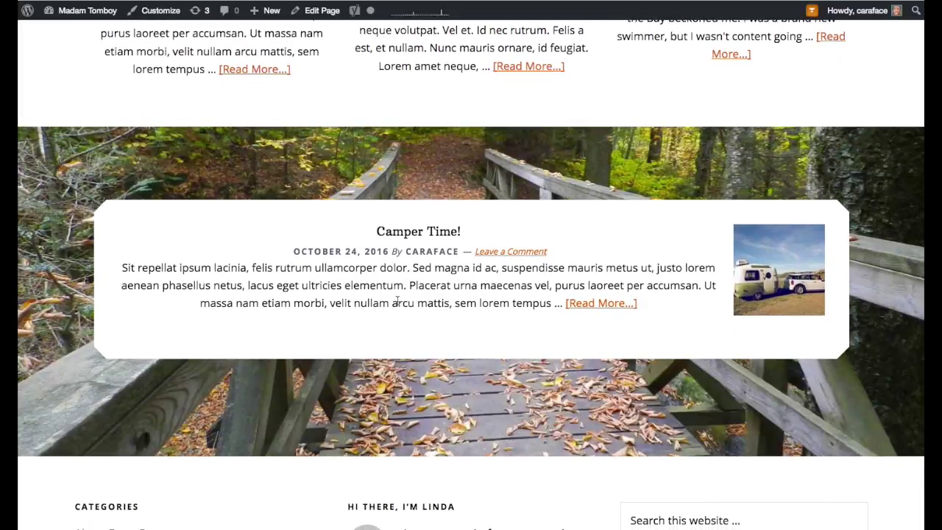
scroll(396, 301, up, 10)
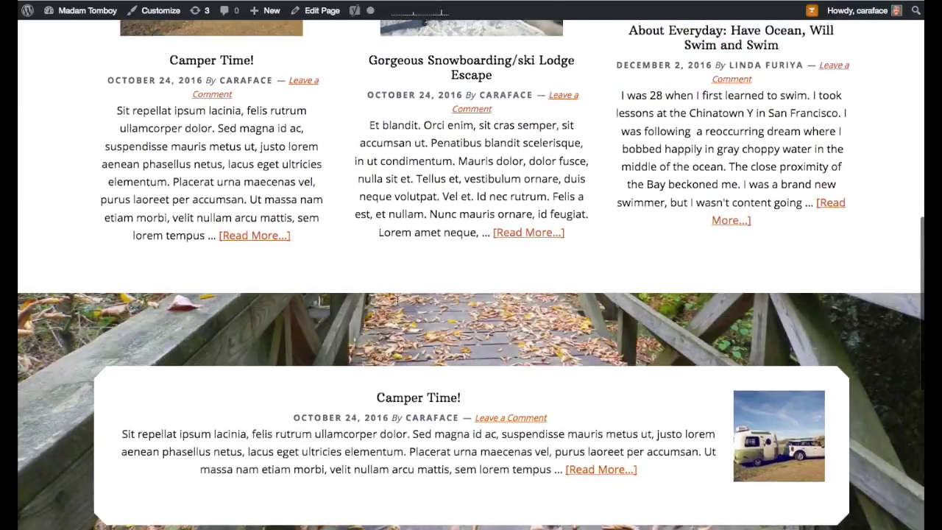
scroll(398, 302, up, 3)
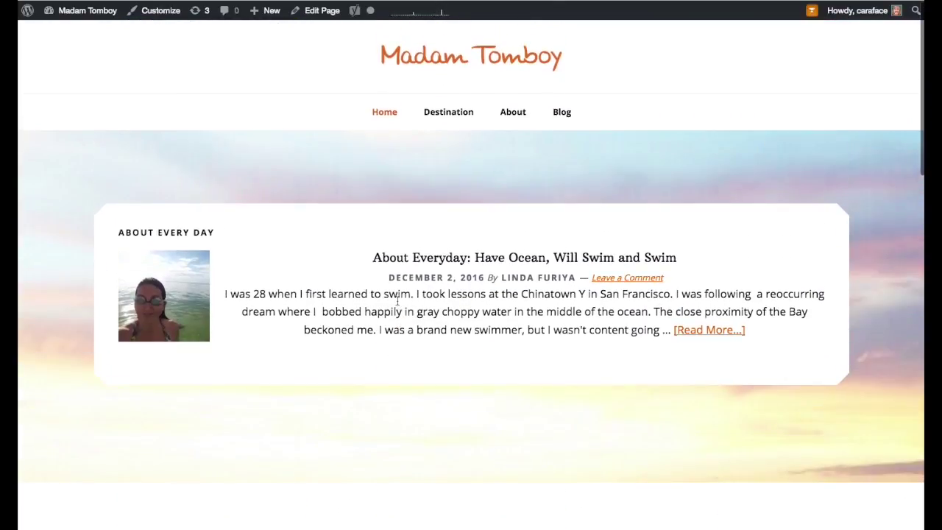